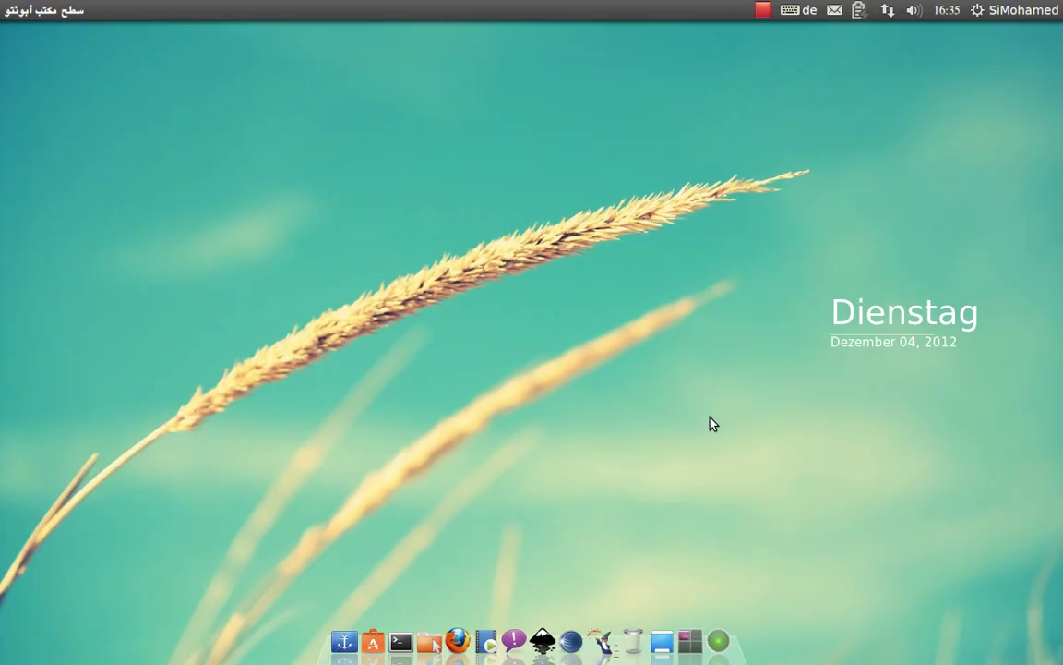
- Review the Circle of Friends colourways in Firefox's Ubuntu brand guidelines, then minimise the browser
click(460, 631)
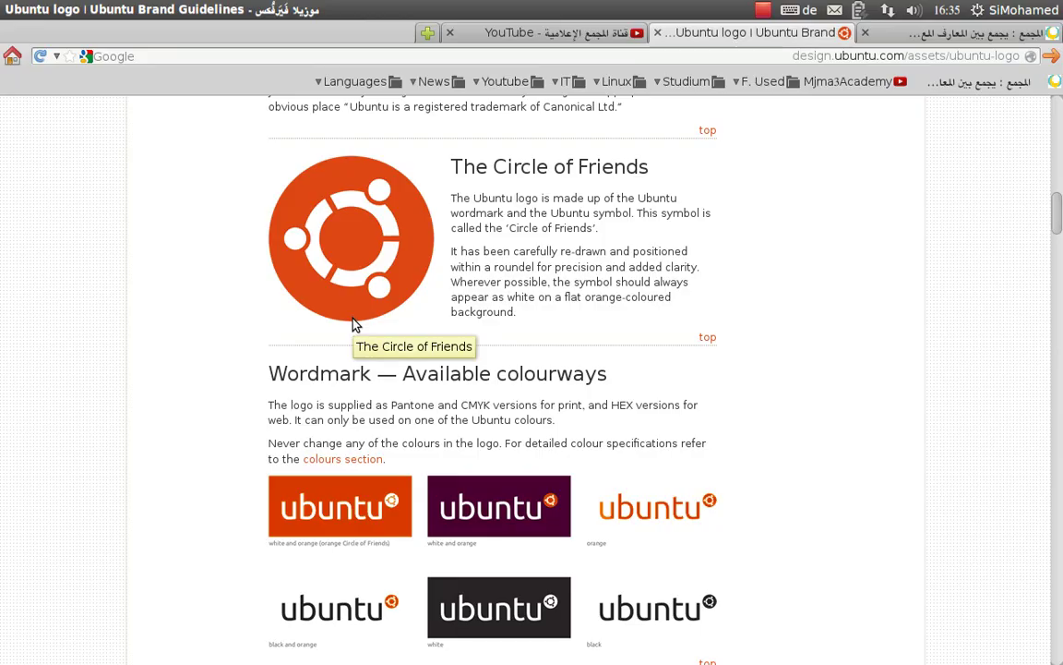
scroll(360, 256, down, 2)
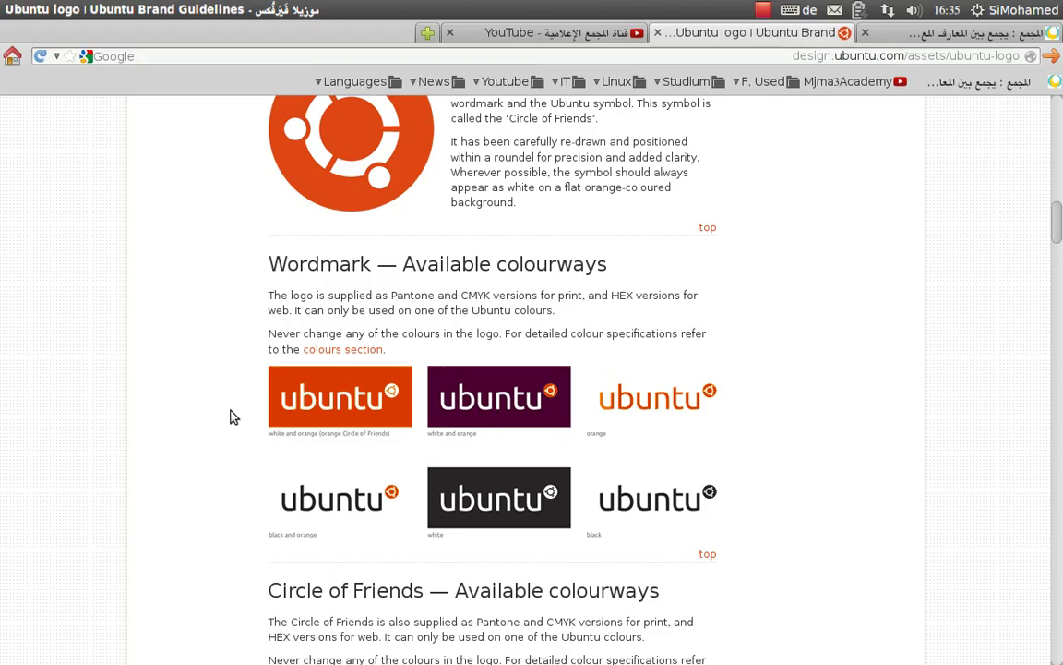
scroll(702, 448, down, 3)
scroll(651, 450, down, 3)
scroll(612, 280, down, 3)
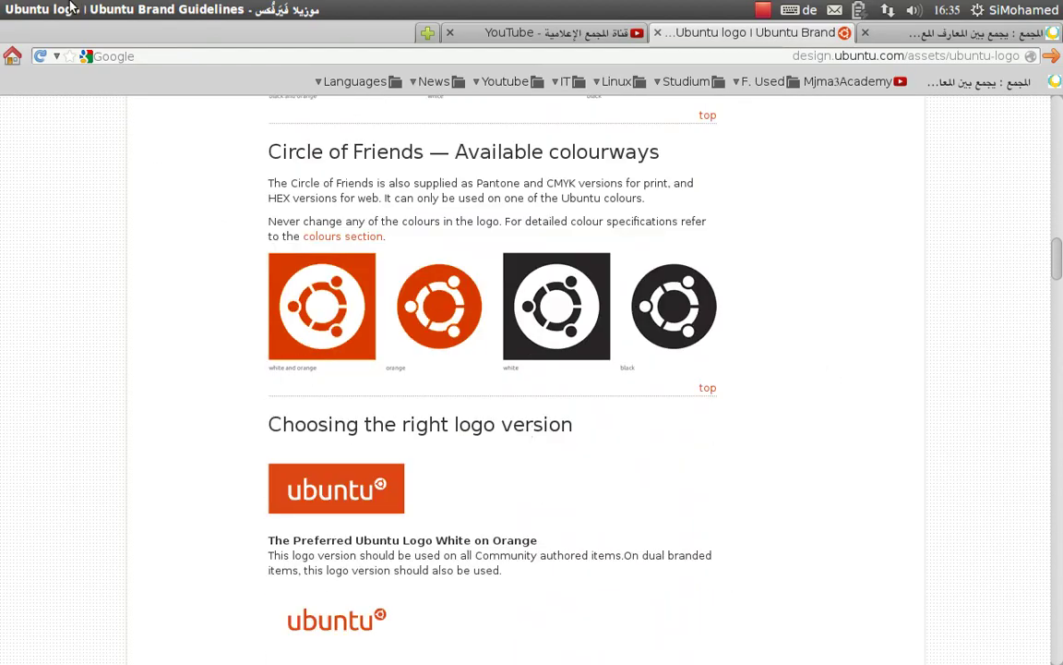
mouse_move(55, 9)
click(32, 10)
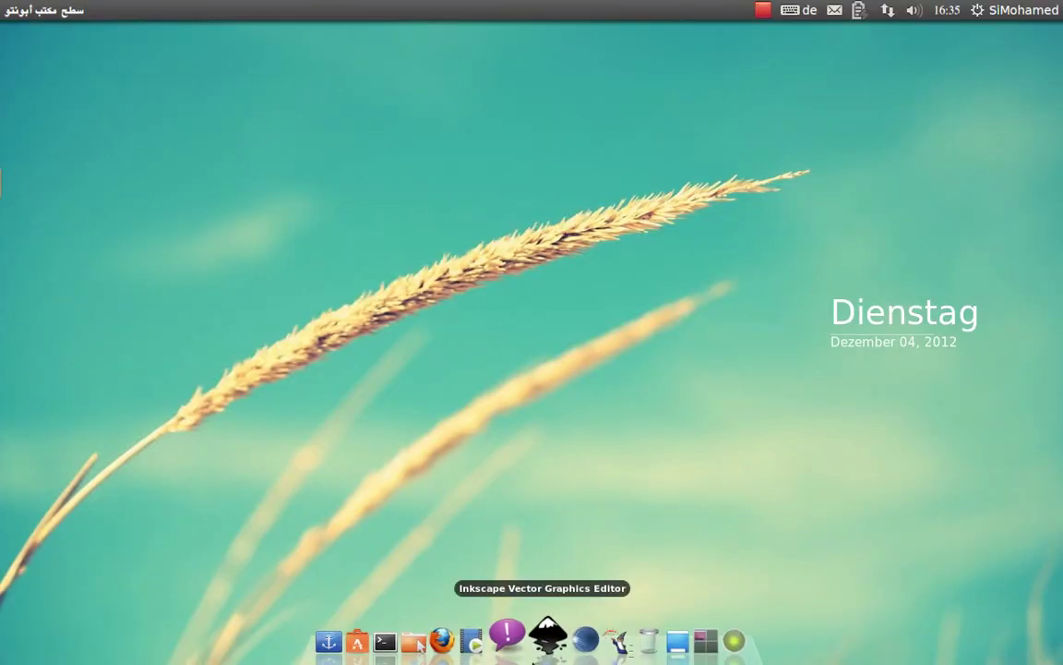
- Launch Inkscape, open the Ubuntu logo in ImageMagick display beside it, and open Fill and Stroke
click(541, 629)
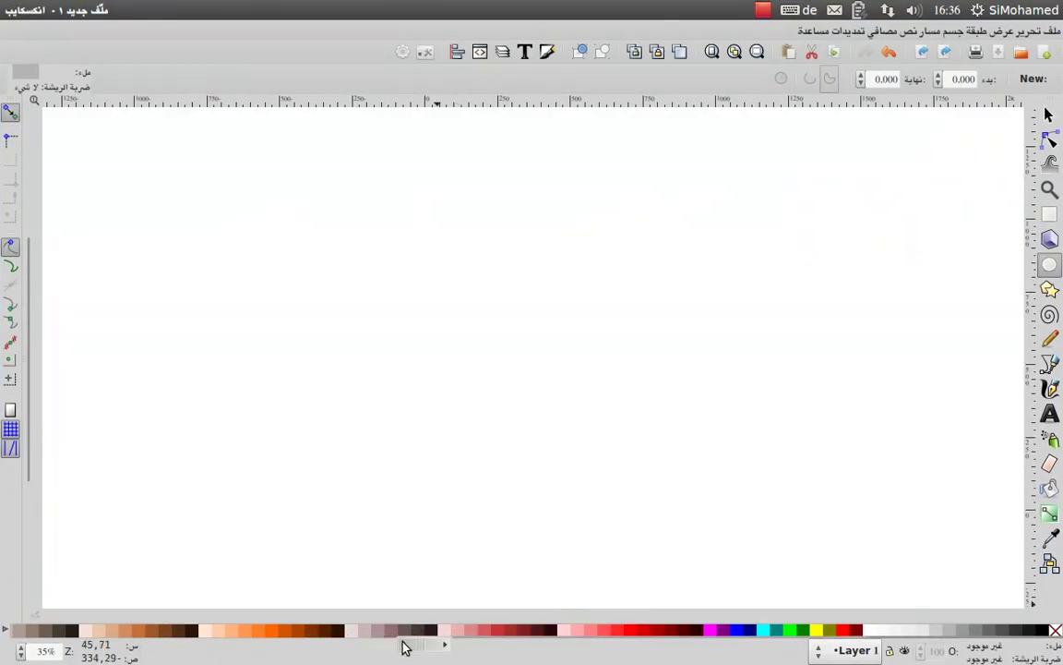
click(606, 655)
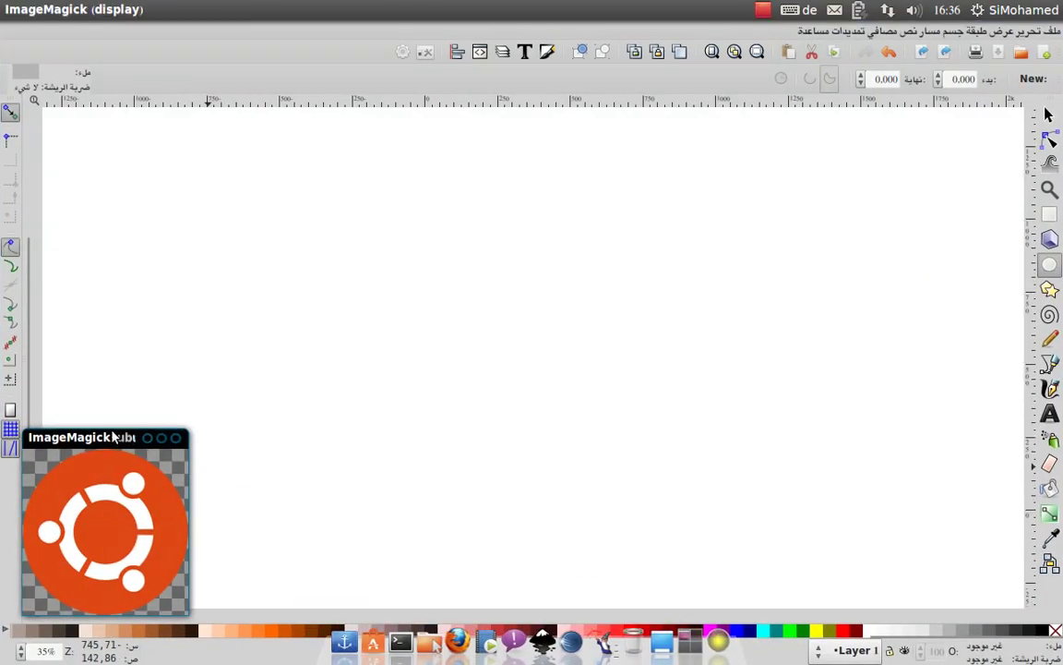
drag(98, 439, 97, 438)
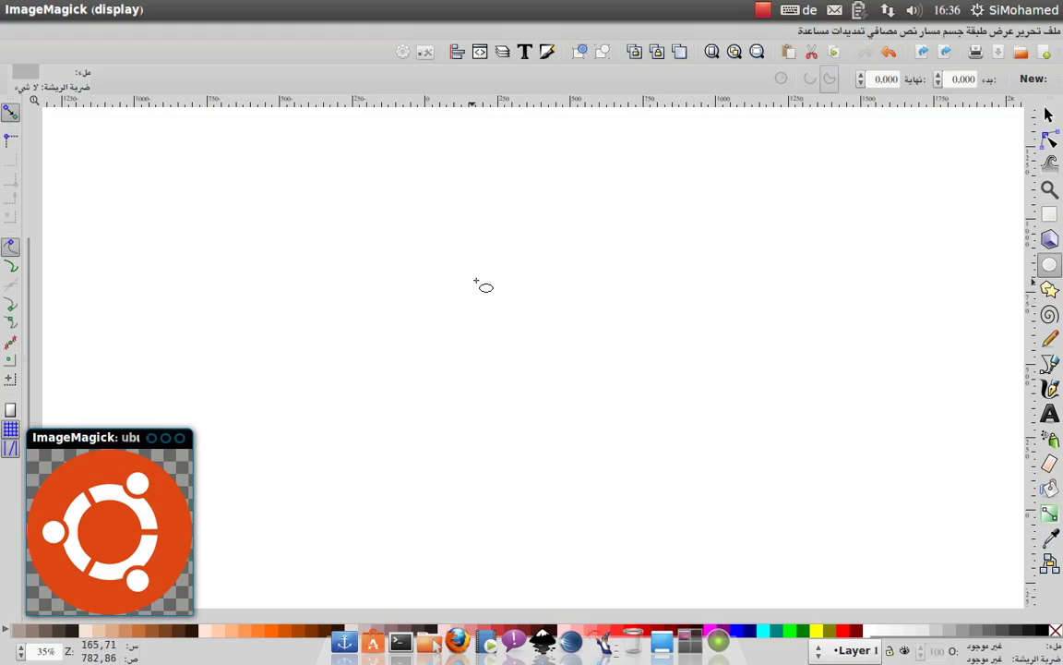
click(546, 53)
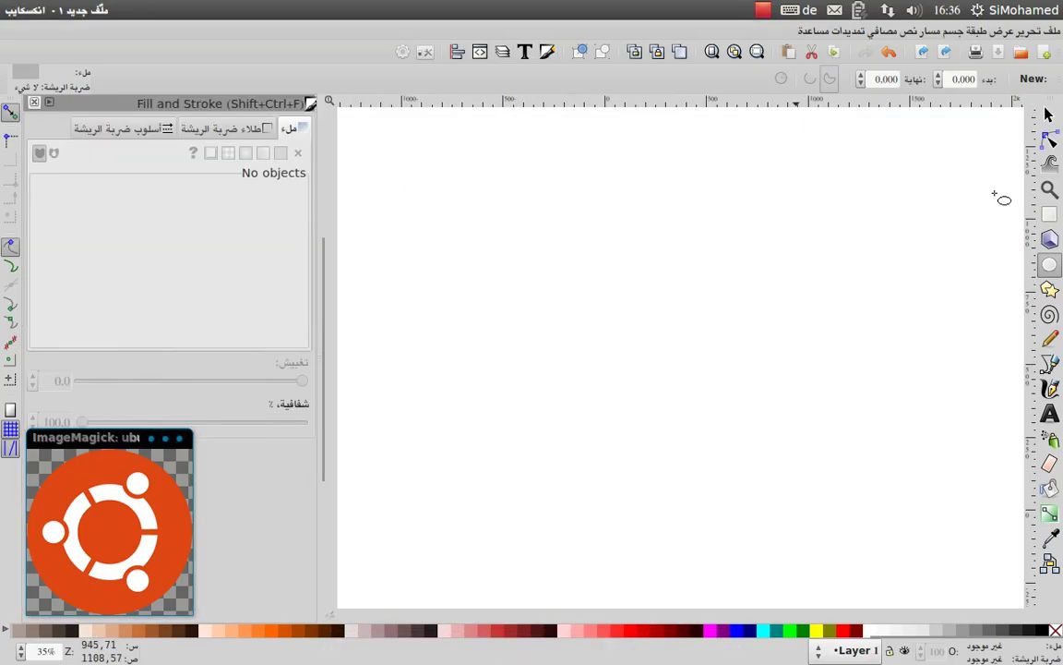
- Draw a circle about 1171 px across, move it toward the page centre, and fill it orange
click(1053, 266)
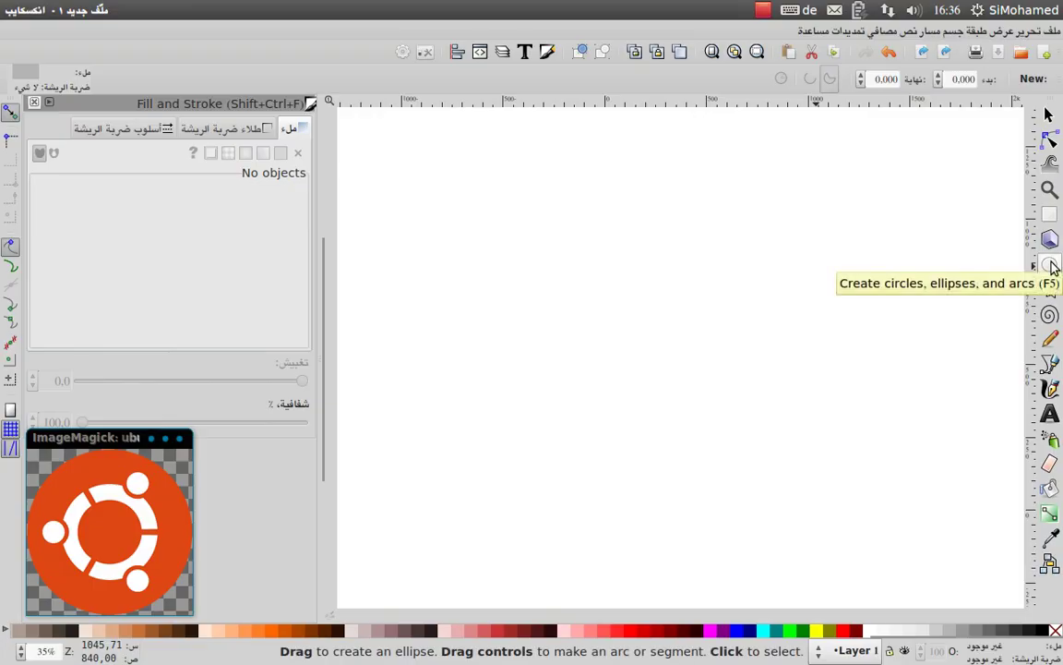
mouse_move(583, 227)
mouse_down()
mouse_move(929, 534)
mouse_move(997, 569)
mouse_up()
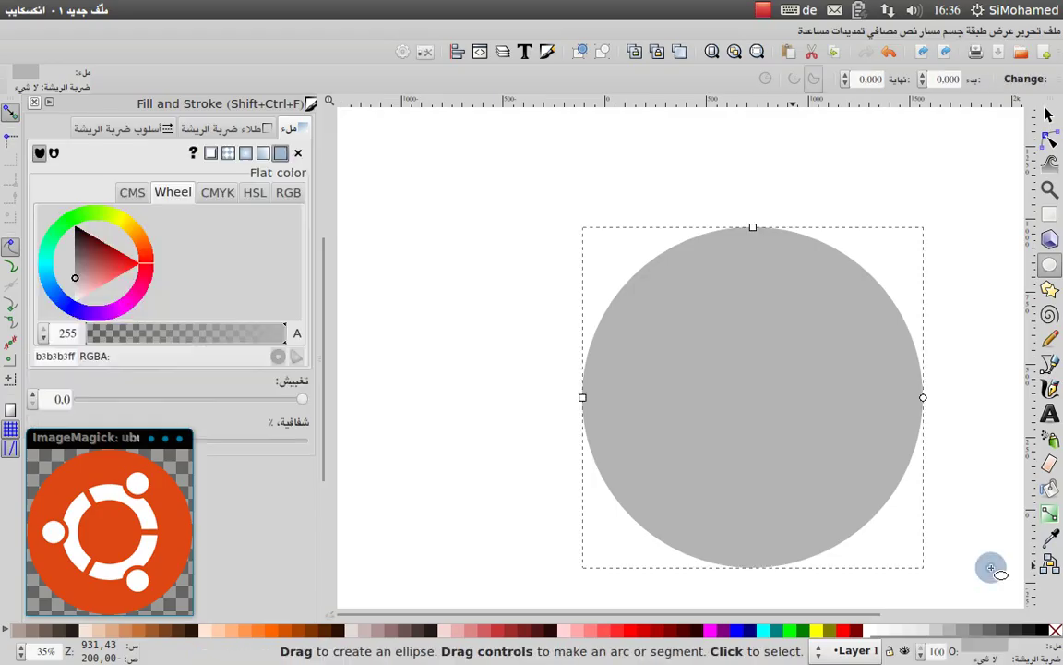
key(s)
mouse_move(711, 346)
mouse_down()
mouse_move(602, 293)
mouse_move(695, 314)
mouse_up()
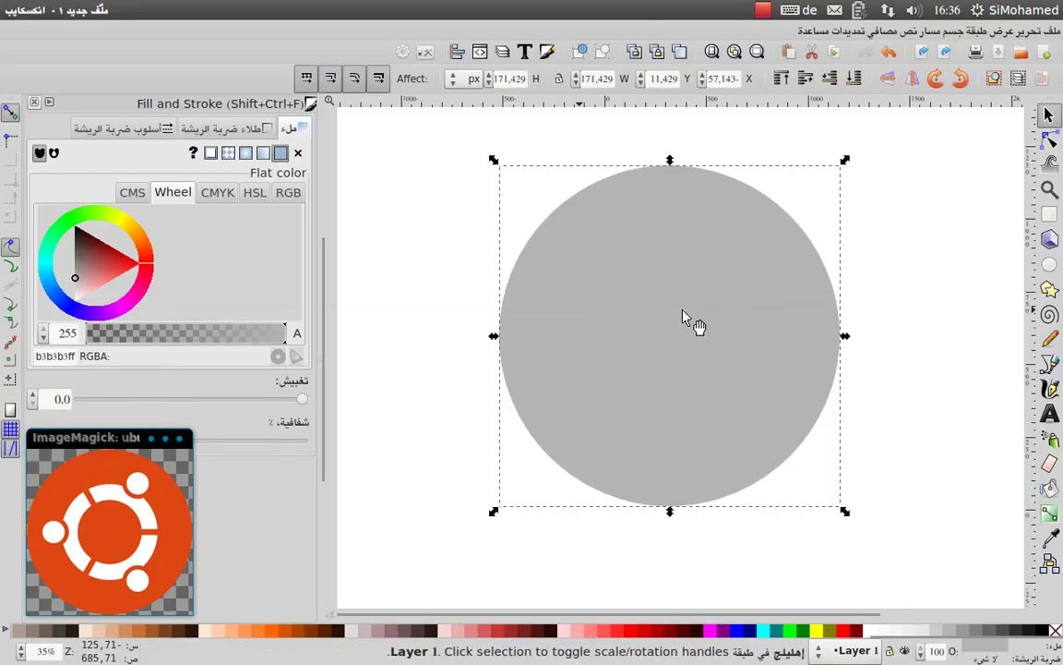
click(273, 630)
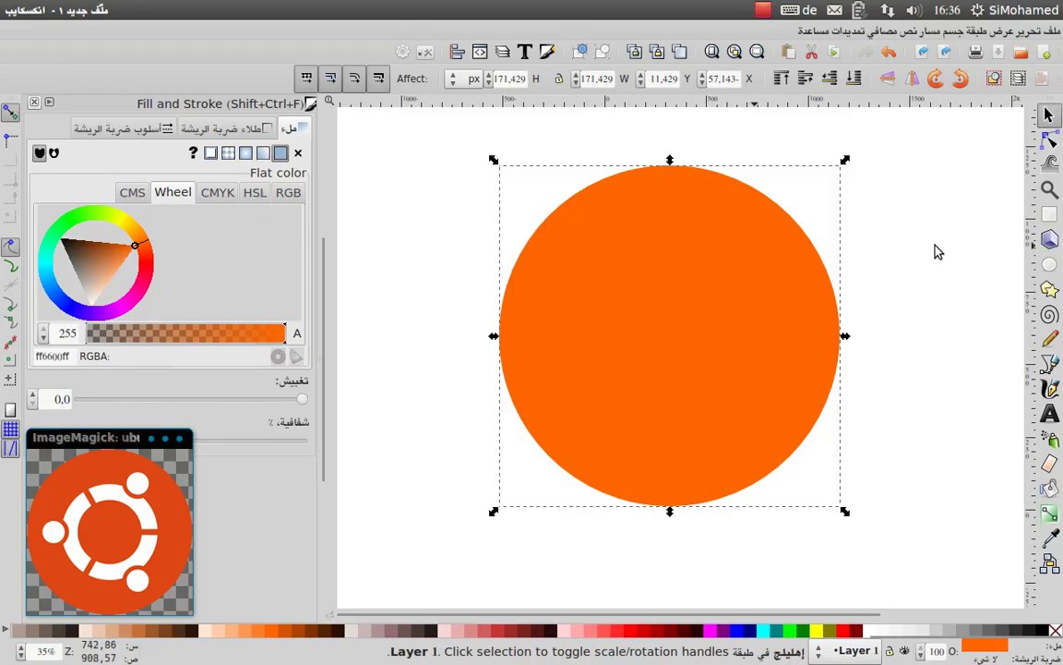
mouse_move(872, 643)
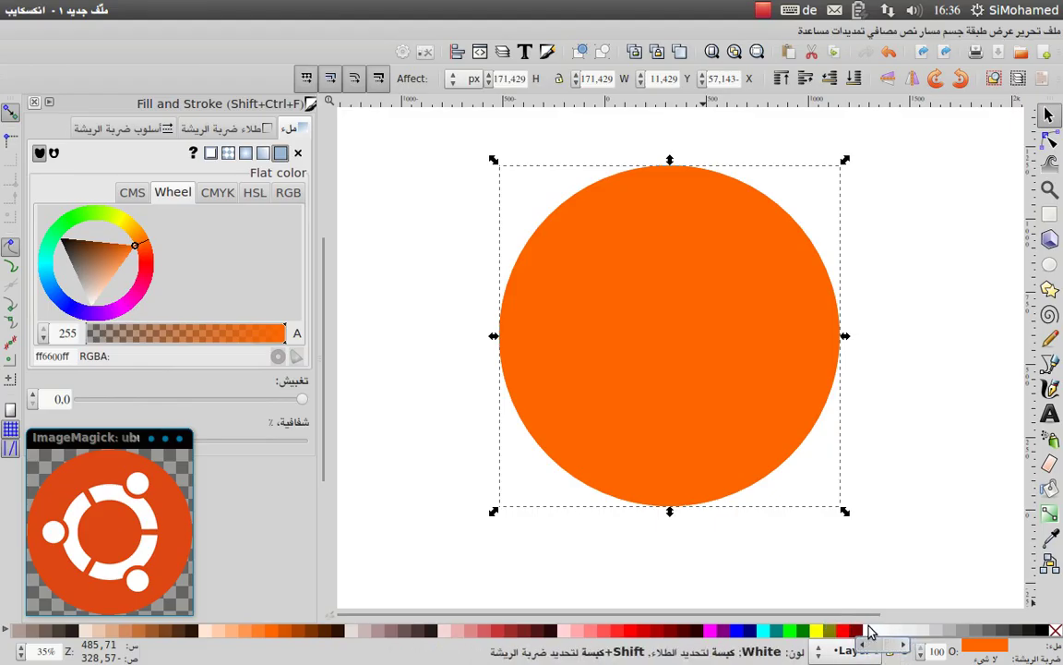
- Fill the duplicate circle white and scale it around its centre to about 709 px wide
click(871, 633)
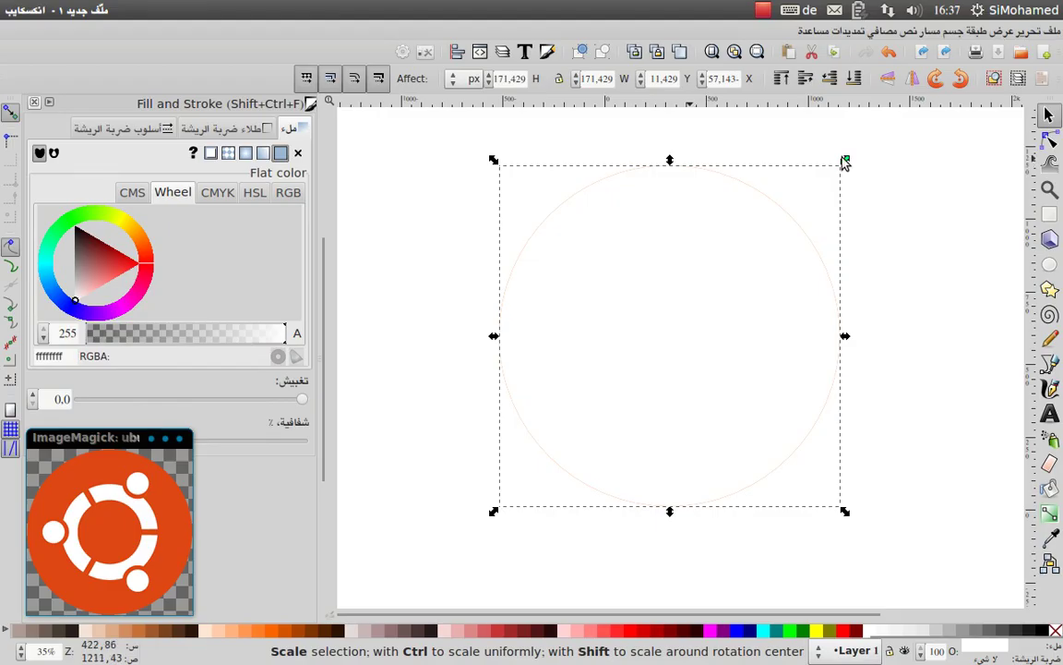
drag(844, 166, 780, 233)
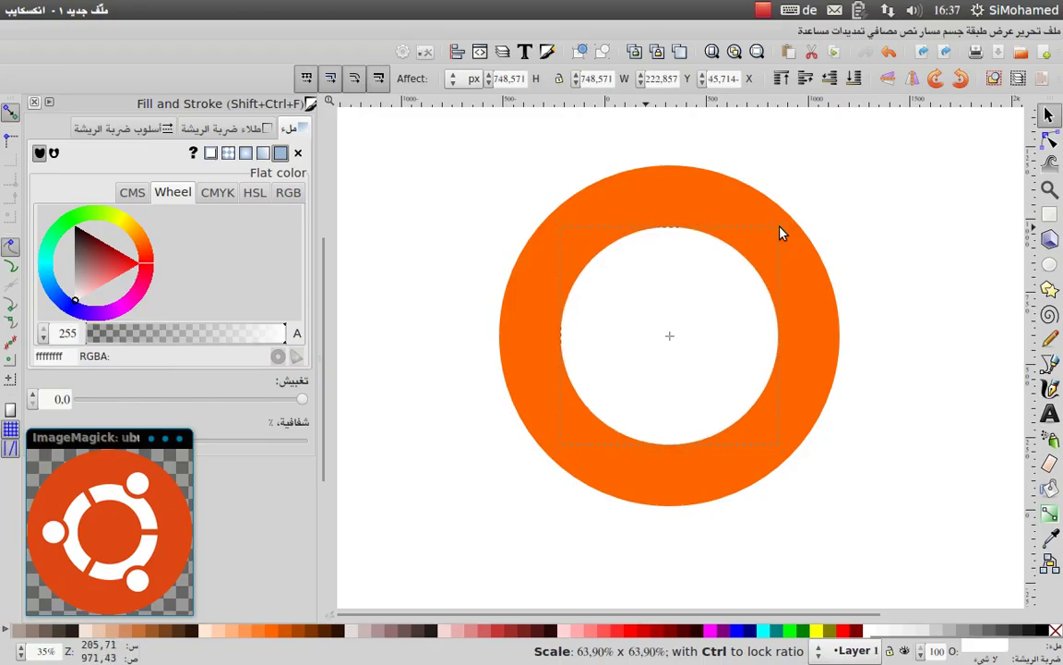
drag(780, 232, 778, 236)
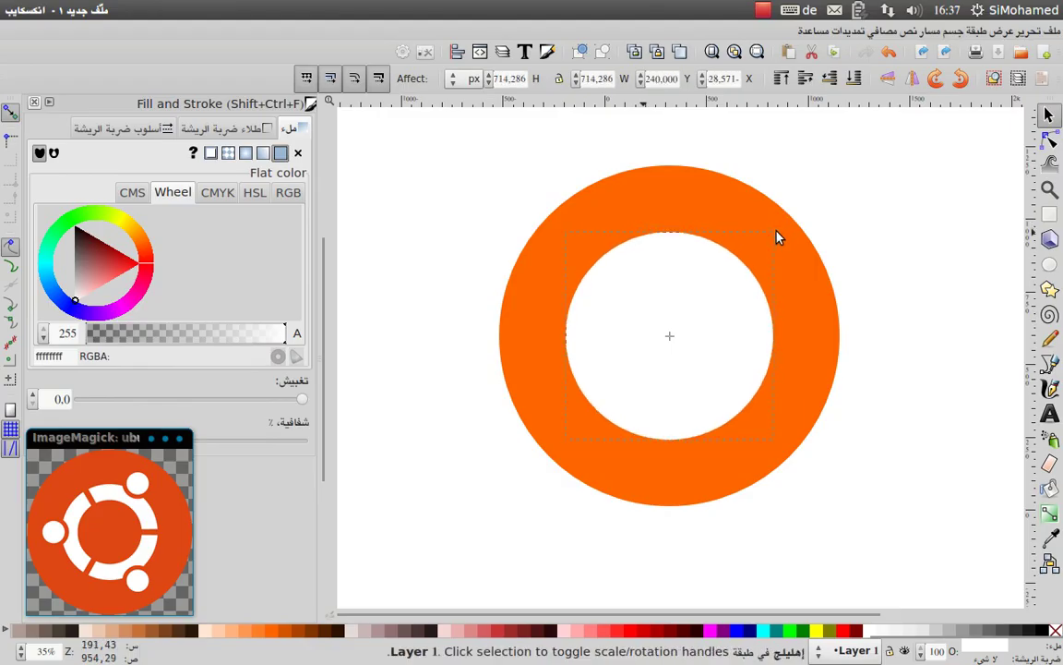
drag(778, 236, 774, 236)
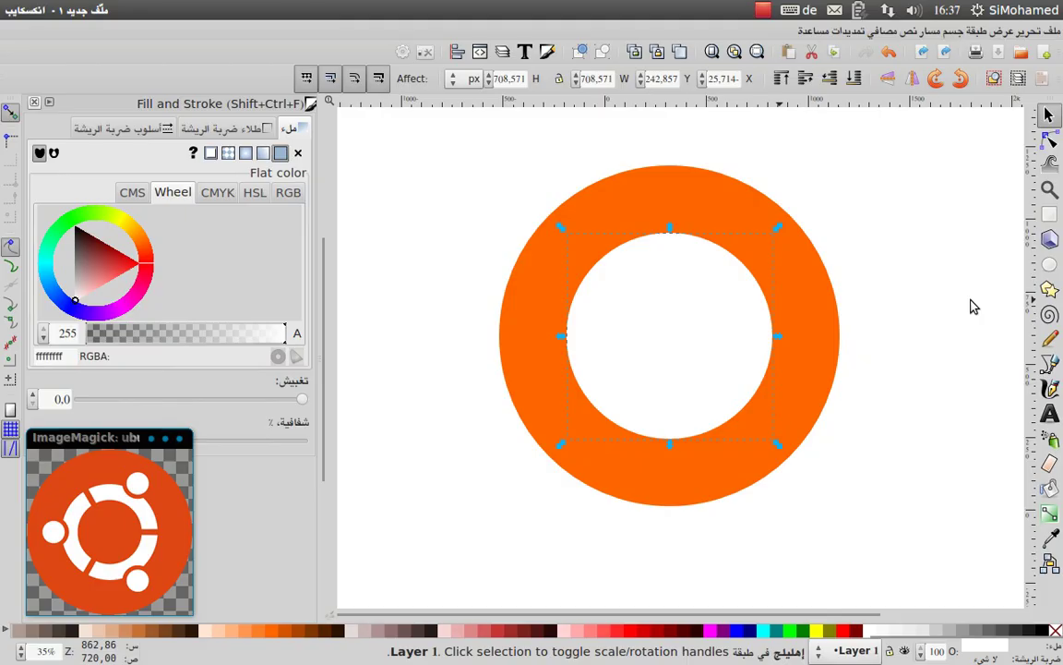
- Recolour the duplicate orange ff6600 and shrink it to about 446 px inside the white circle
click(282, 633)
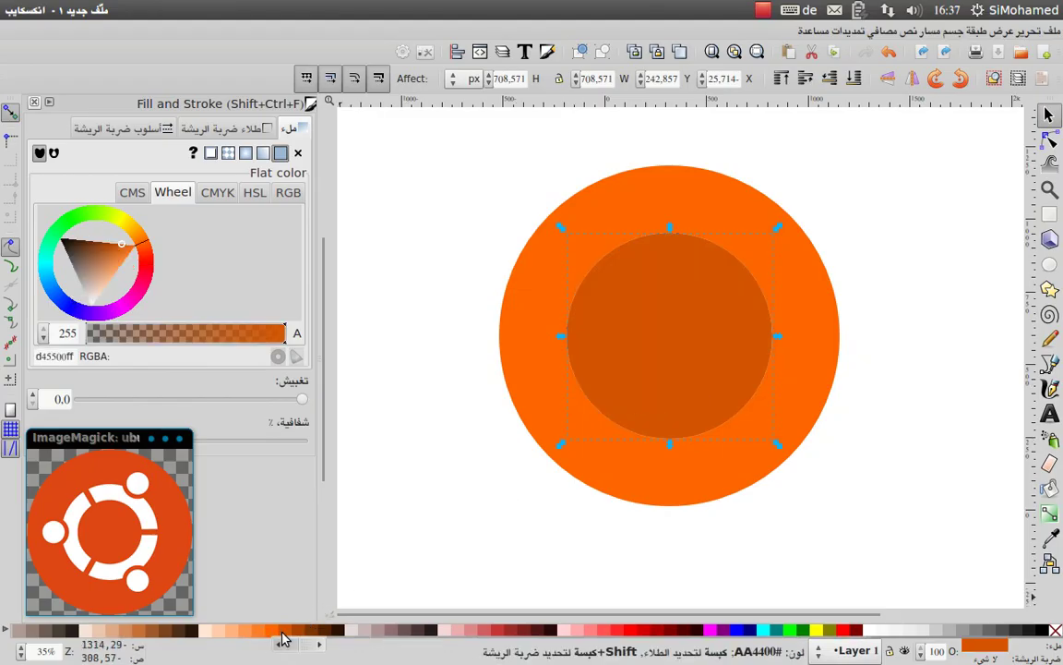
click(270, 635)
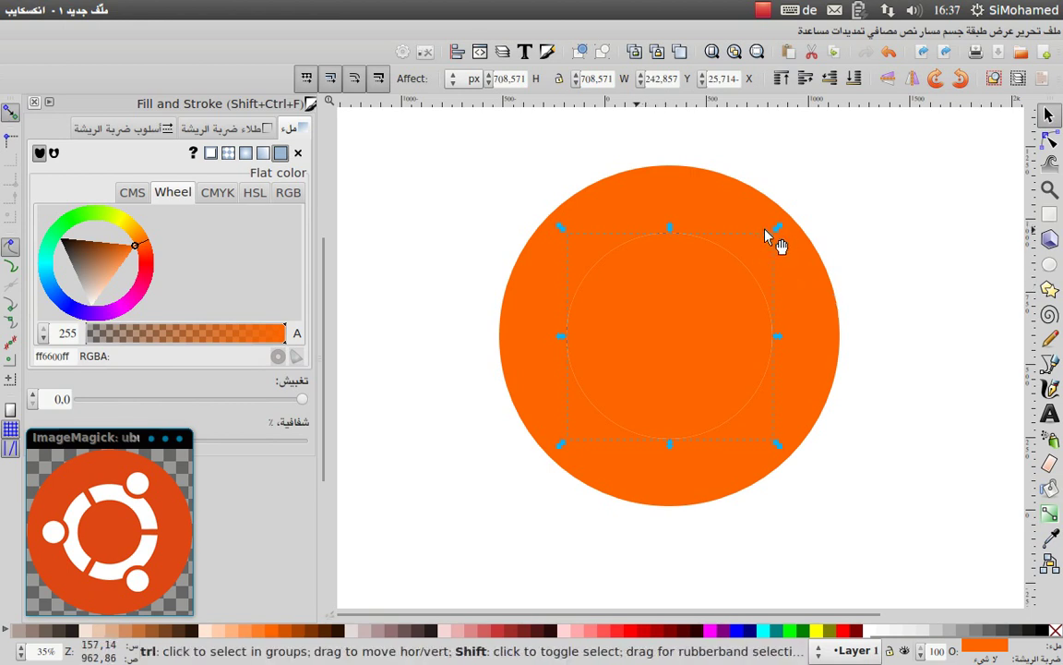
drag(778, 231, 745, 274)
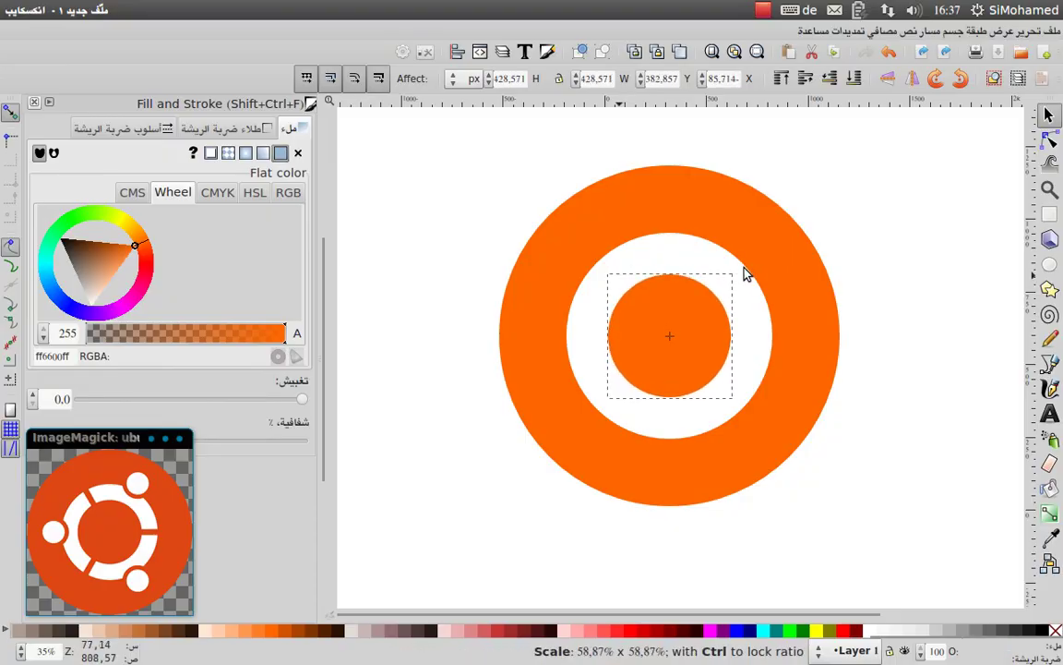
drag(746, 275, 747, 270)
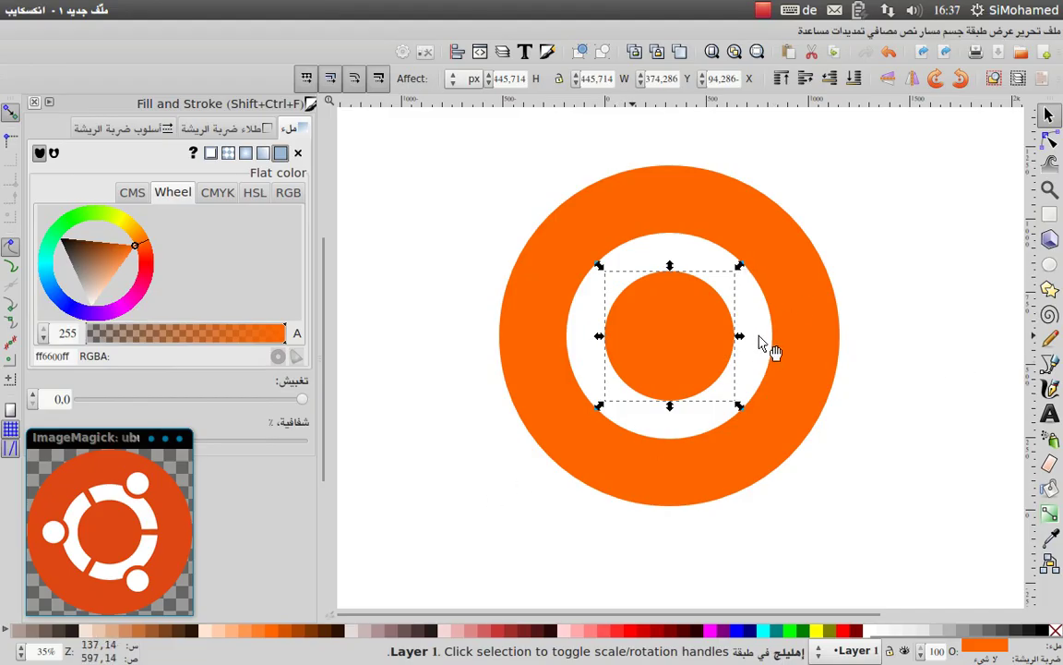
- Make the duplicate white, shrink it to about 183 px, and move it over the ring's upper right
click(867, 631)
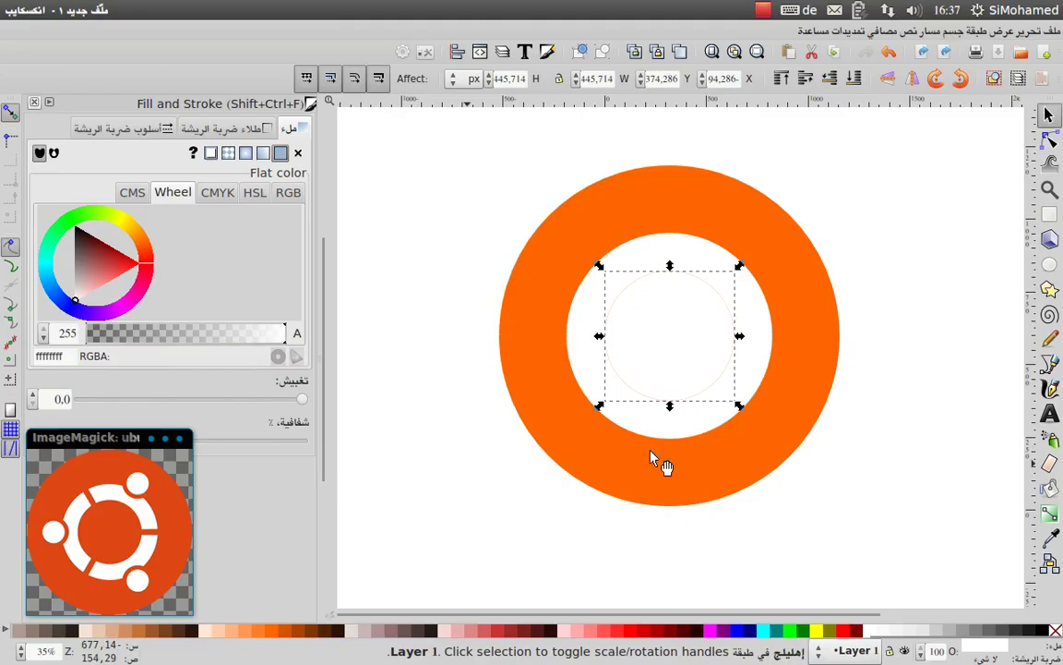
drag(739, 266, 716, 307)
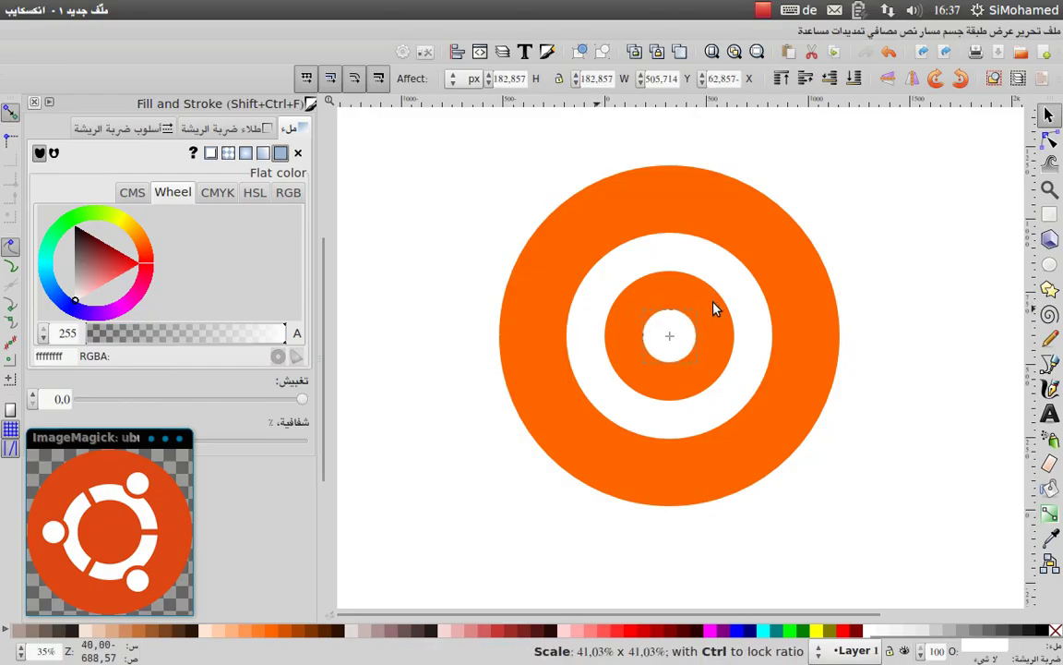
mouse_move(676, 345)
mouse_down()
mouse_move(752, 242)
mouse_move(725, 245)
mouse_move(738, 252)
mouse_up()
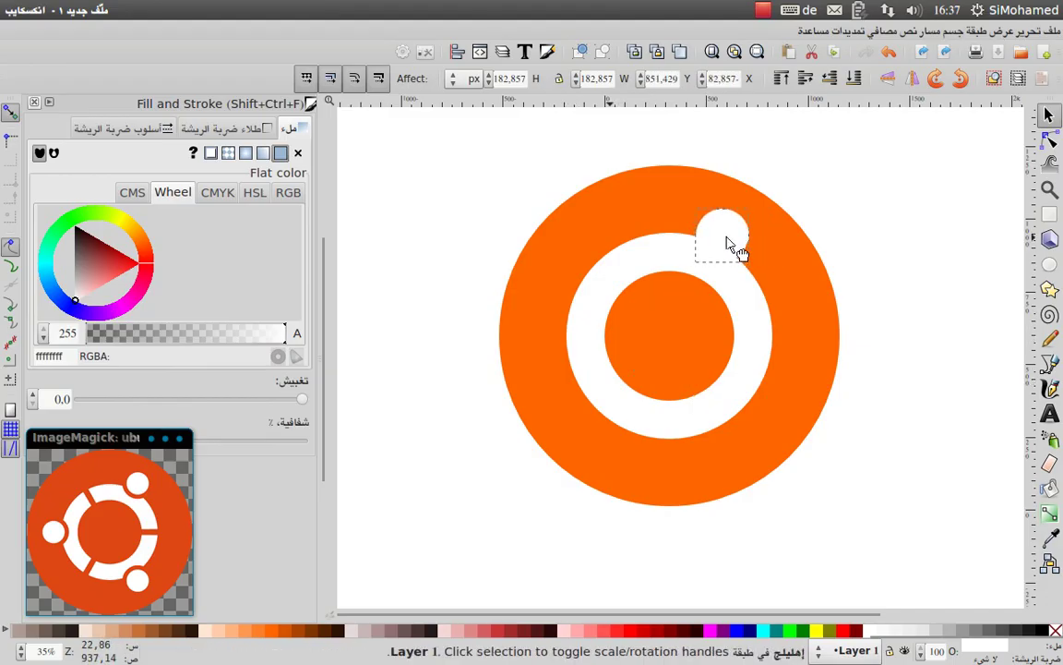
click(739, 253)
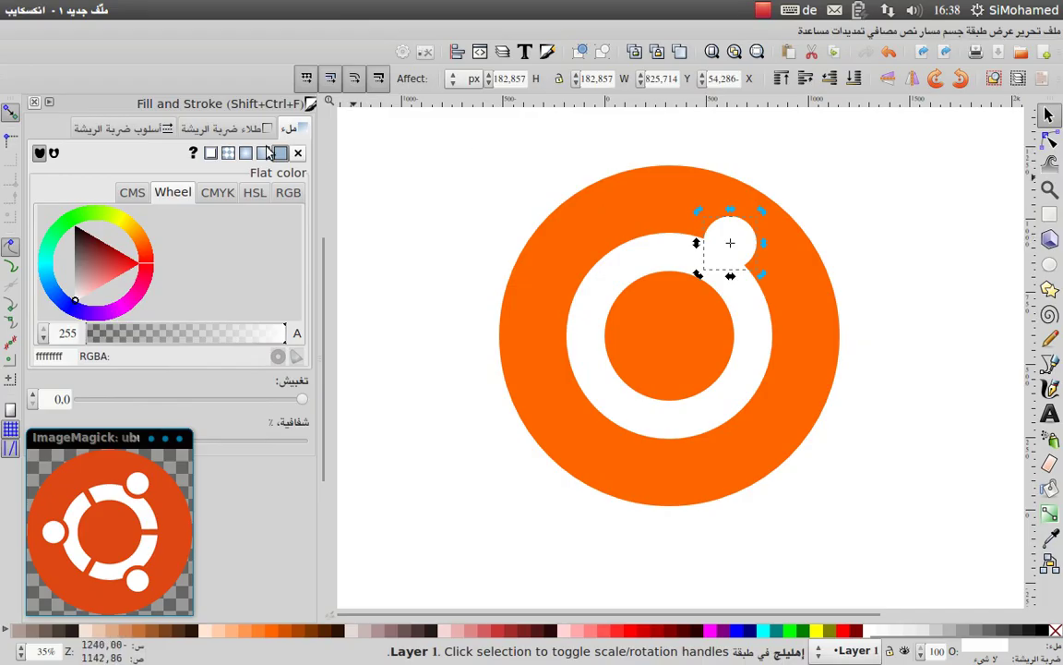
- Give the small white circle a flat orange ff6600 stroke
click(220, 129)
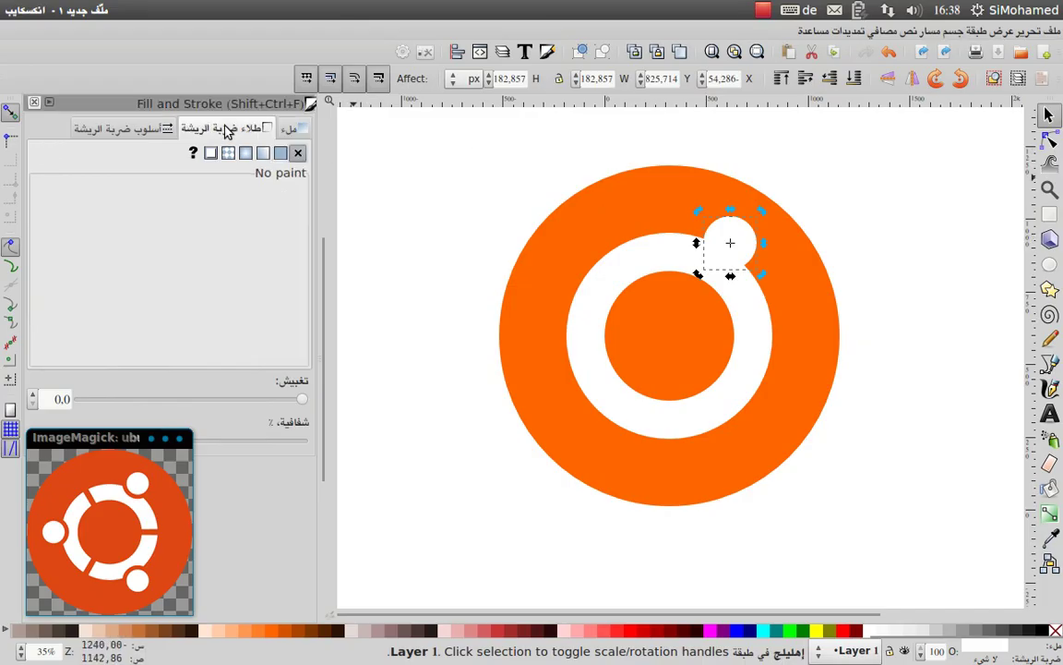
click(280, 153)
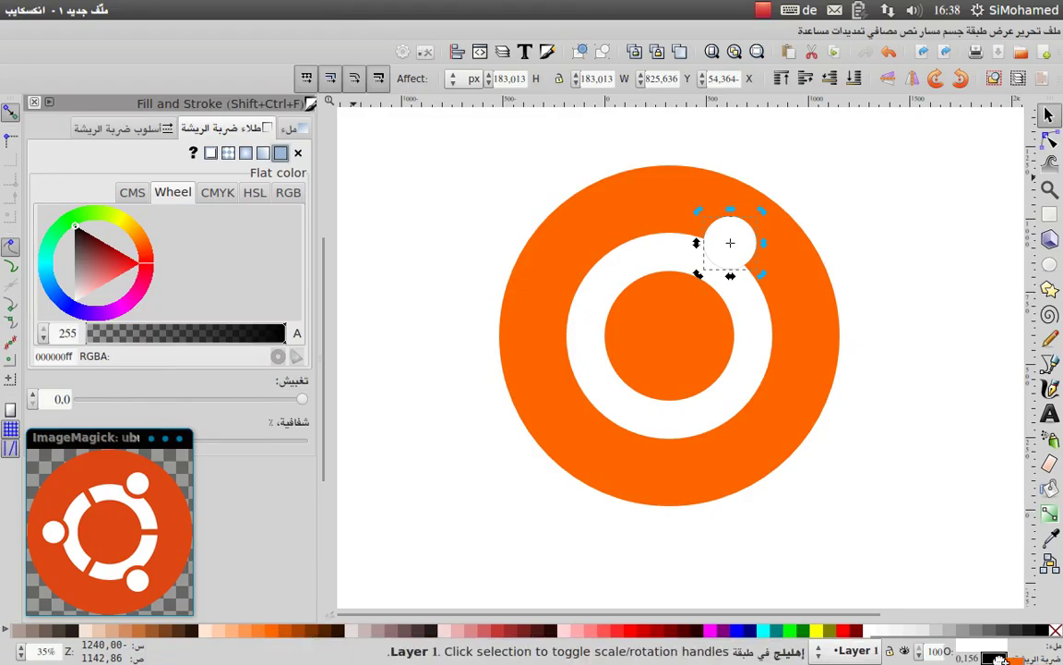
drag(999, 658, 995, 657)
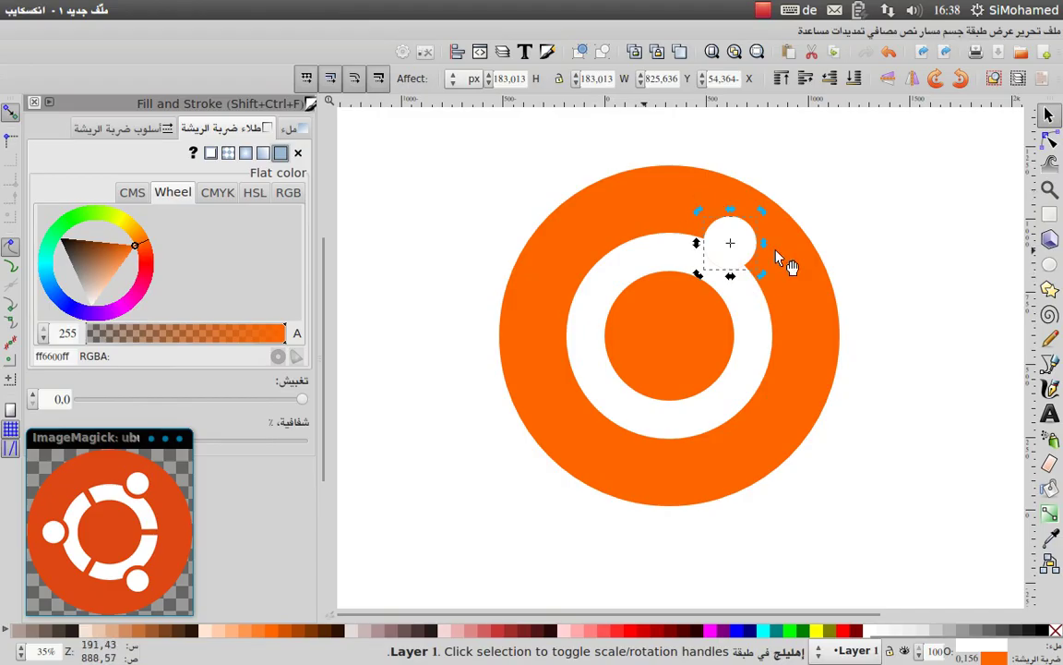
- Set the small circle's stroke width to 30 px and nudge it slightly up
click(110, 127)
double_click(183, 155)
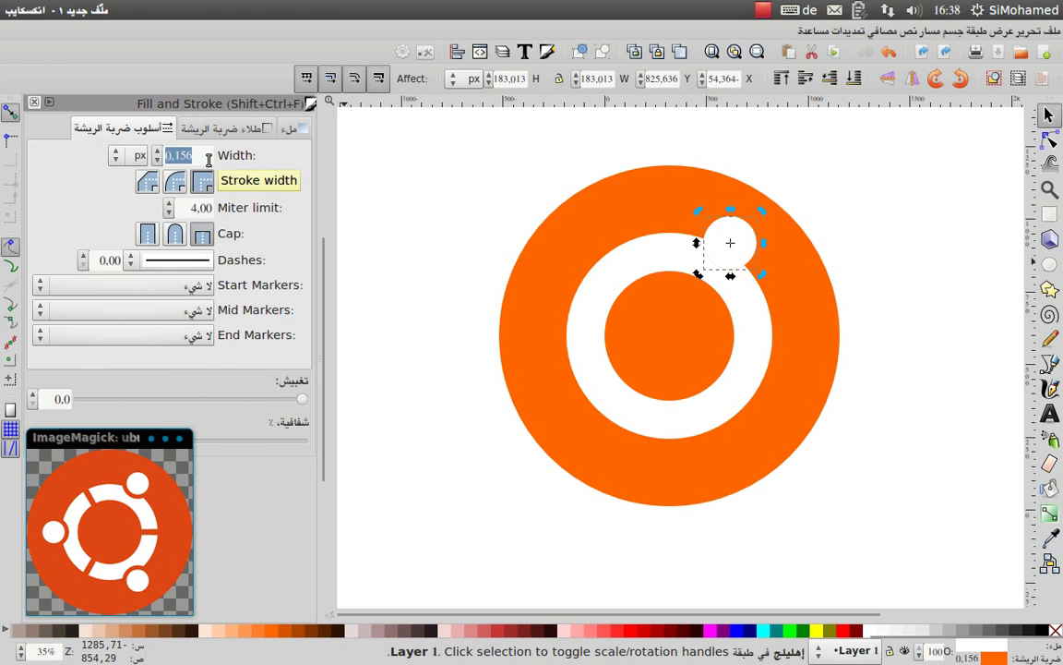
text(30)
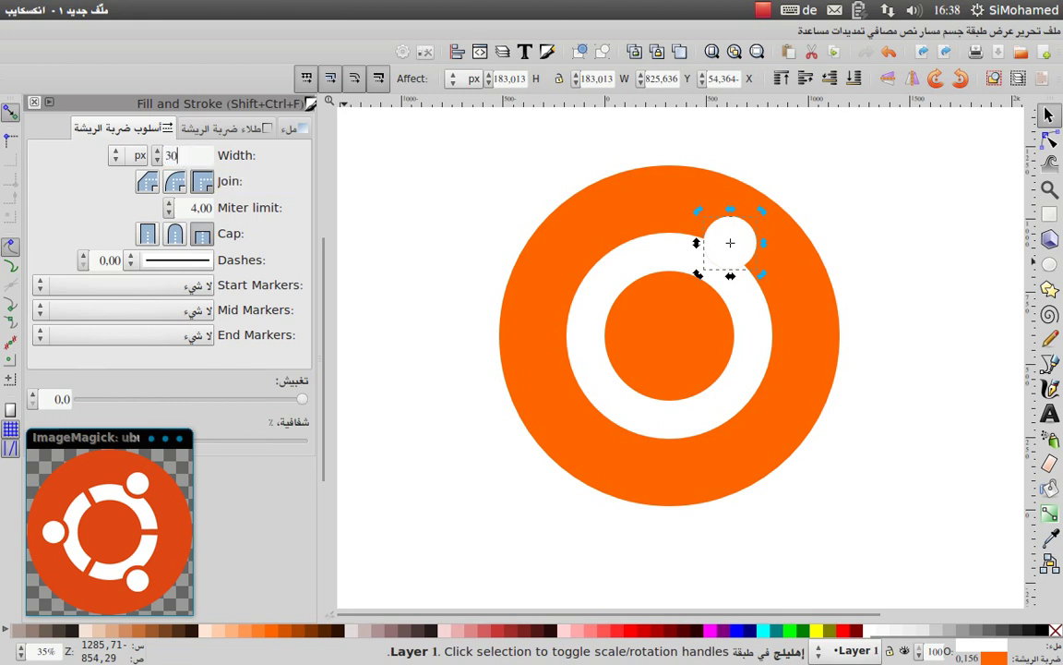
key(Return)
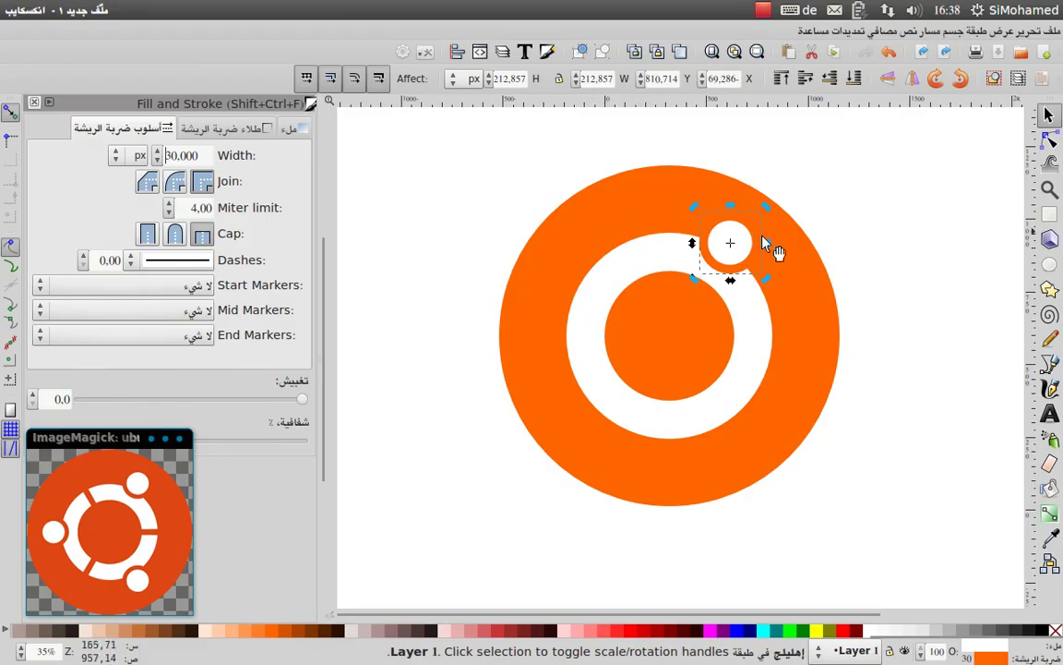
mouse_move(736, 244)
mouse_down()
mouse_move(741, 227)
mouse_move(733, 232)
mouse_up()
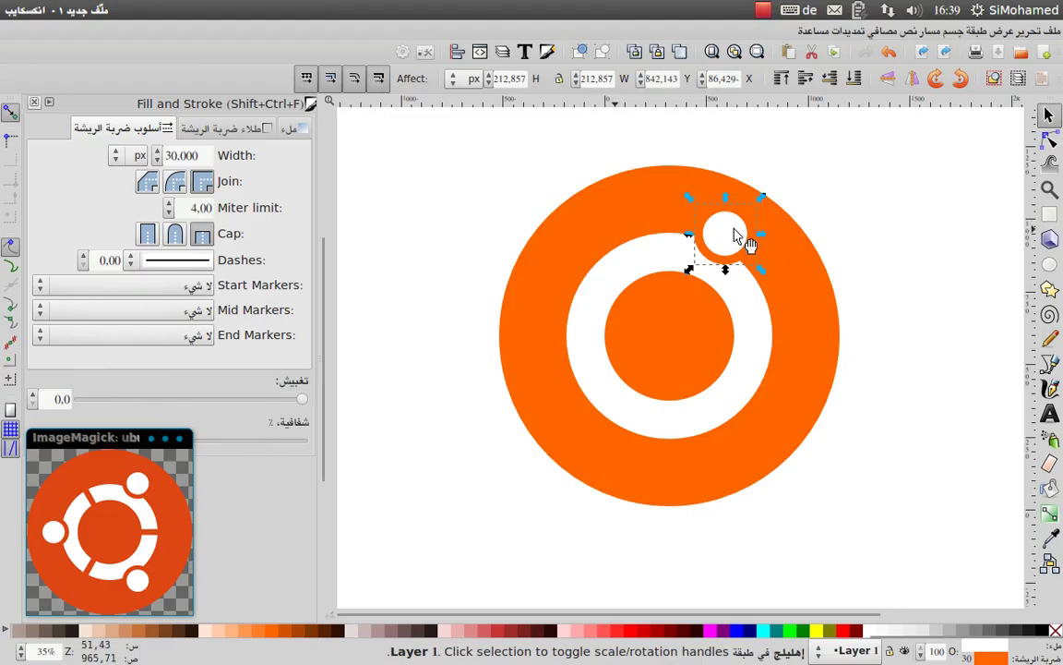
- Rotate the small outlined circle into position on the ring's top right
click(734, 230)
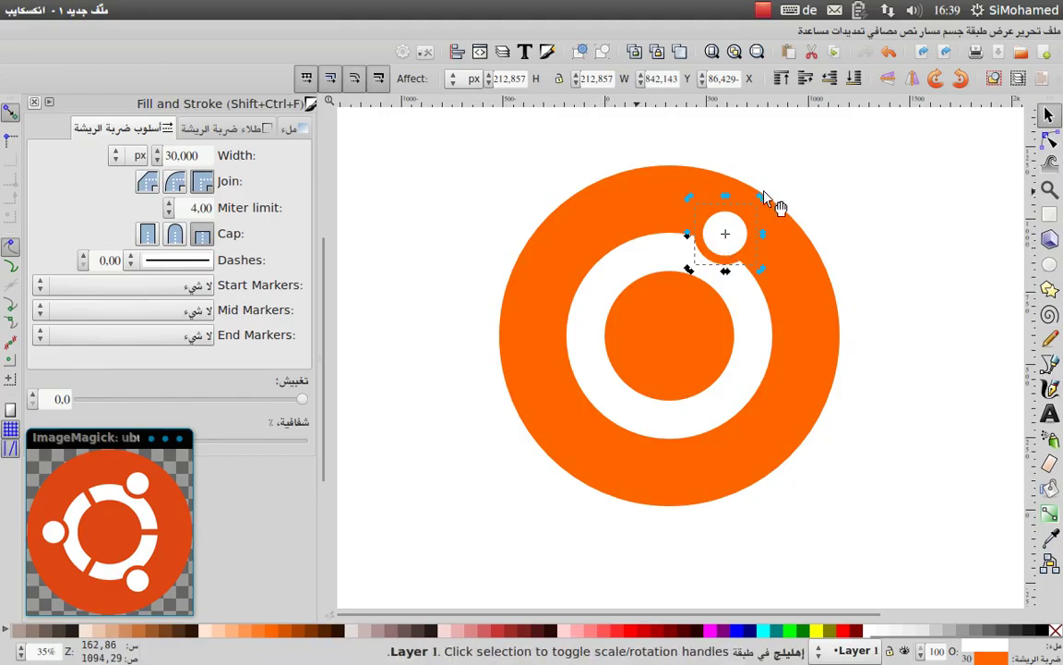
mouse_move(763, 197)
mouse_down()
mouse_move(718, 273)
mouse_move(755, 208)
mouse_up()
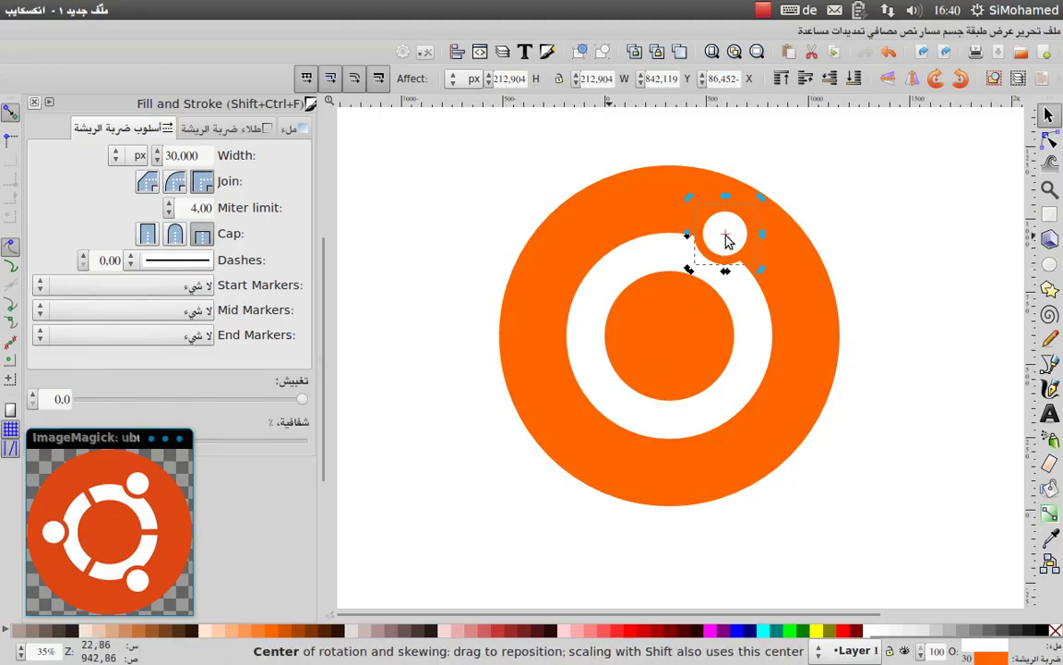
- Move the small circle's rotation centre onto the logo centre, swing it round, and undo a stray nudge
drag(726, 240, 671, 341)
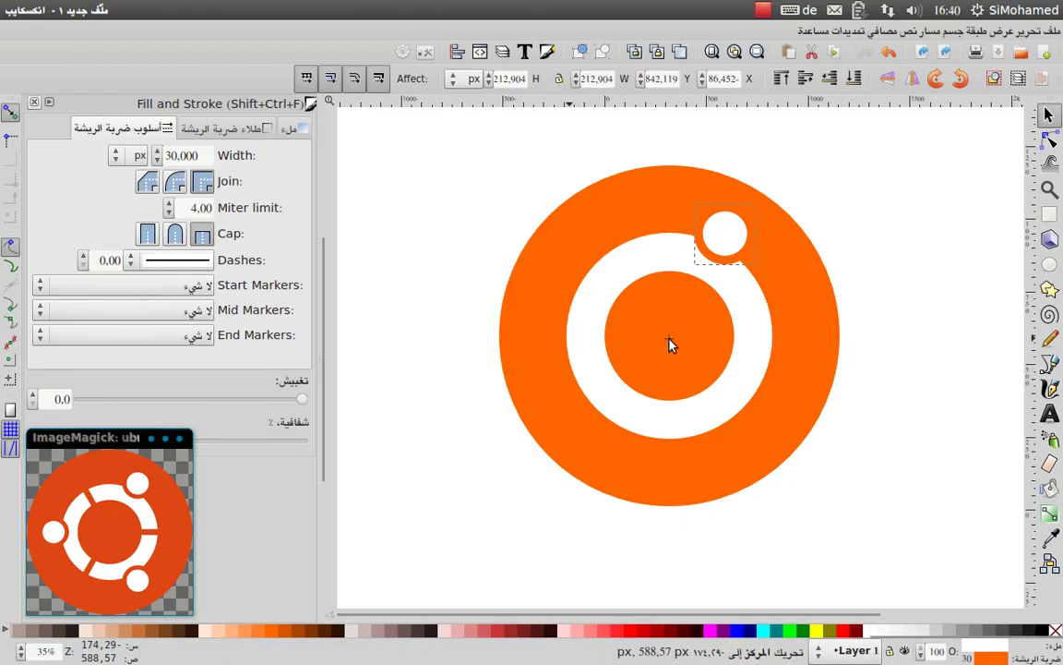
drag(671, 341, 671, 340)
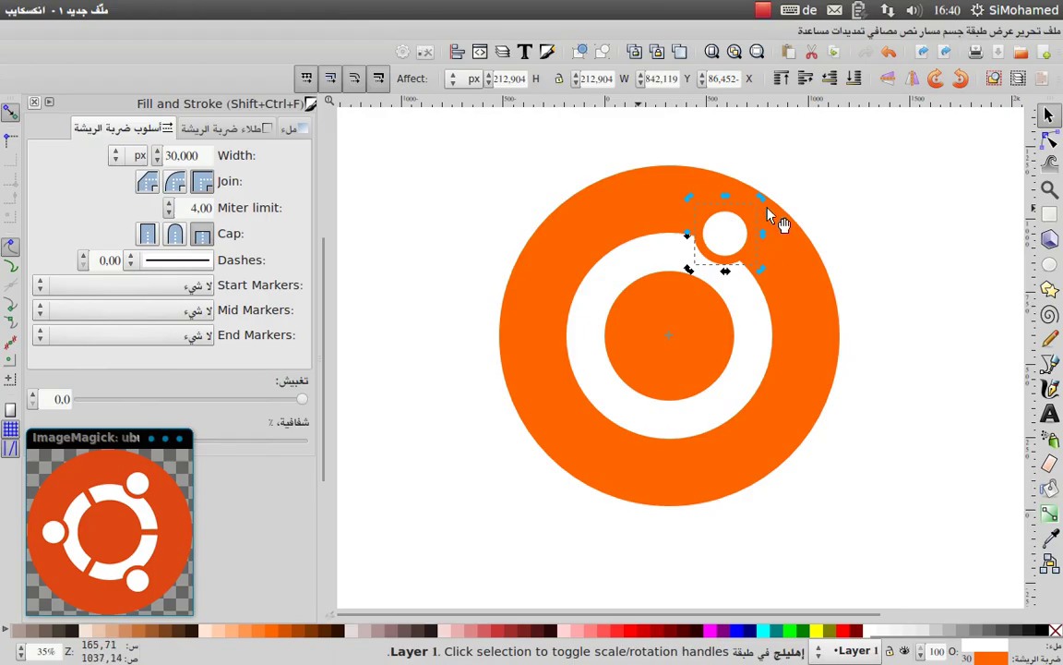
mouse_move(761, 198)
mouse_down()
mouse_move(687, 201)
mouse_move(591, 380)
mouse_move(757, 294)
mouse_move(553, 278)
mouse_move(565, 240)
mouse_move(750, 356)
mouse_move(577, 418)
mouse_move(606, 233)
mouse_move(727, 257)
mouse_move(776, 288)
mouse_up()
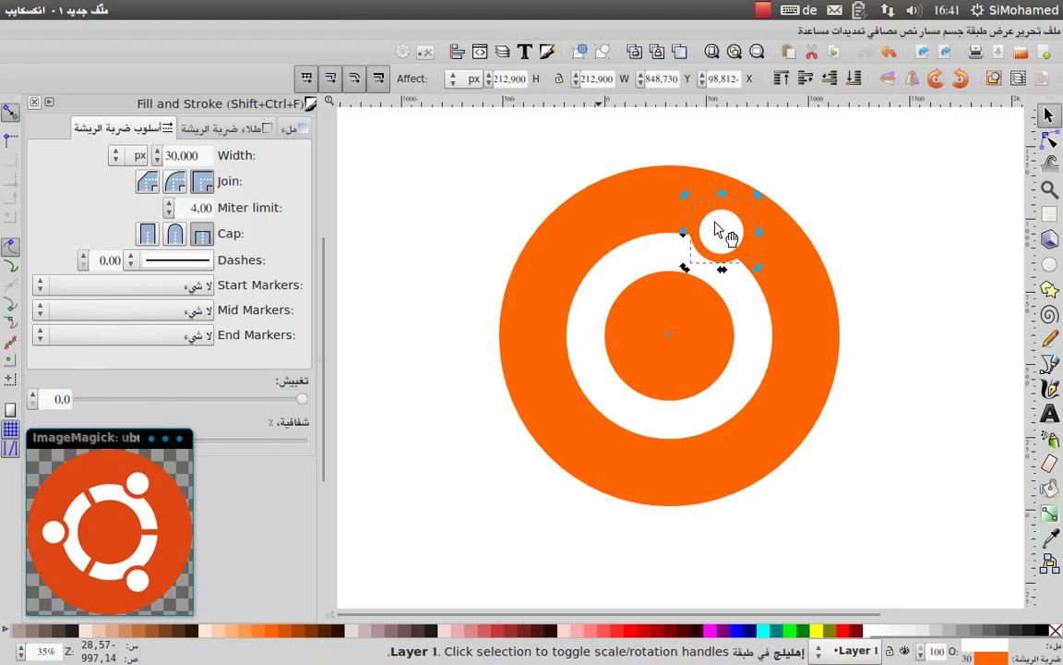
drag(727, 231, 740, 231)
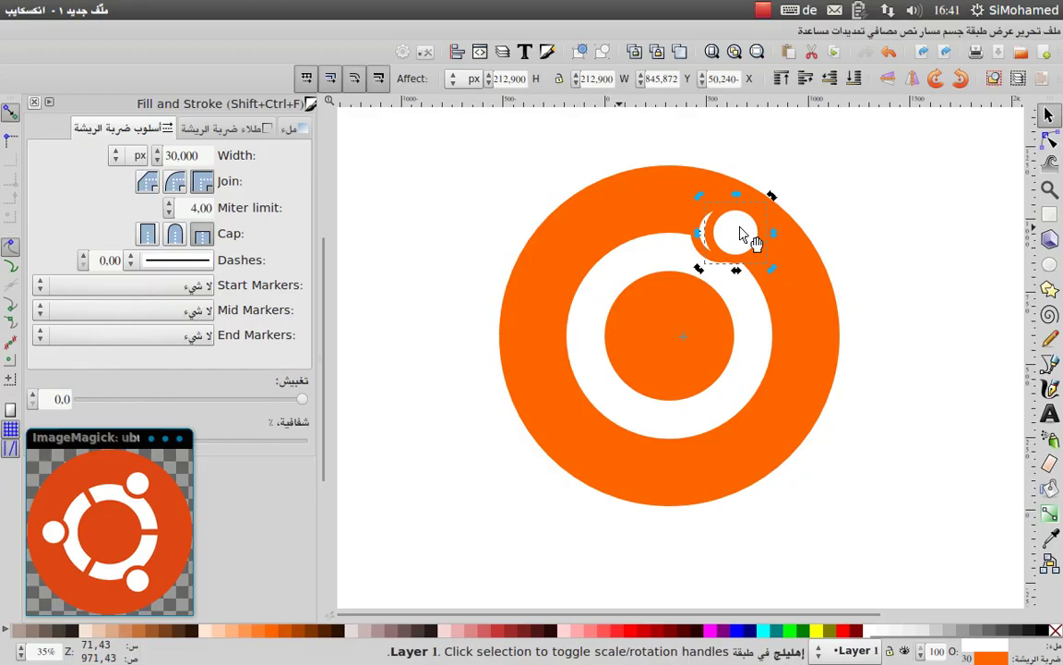
key(ctrl+z)
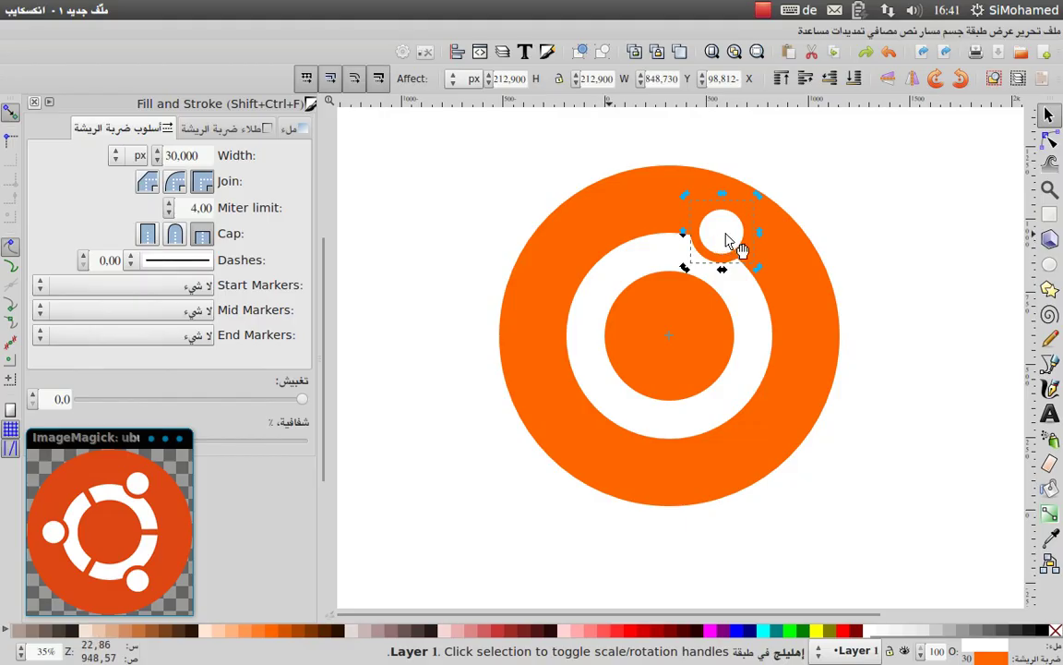
- Set up a 120° rotation in degrees on the Transform dialog's Rotate tab
click(951, 31)
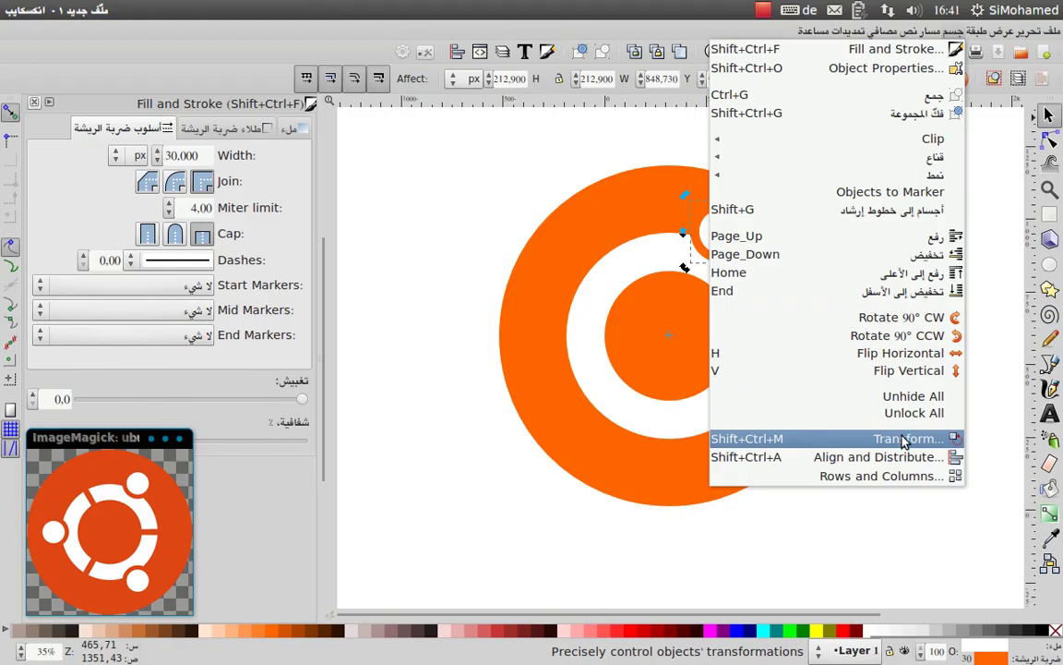
click(440, 495)
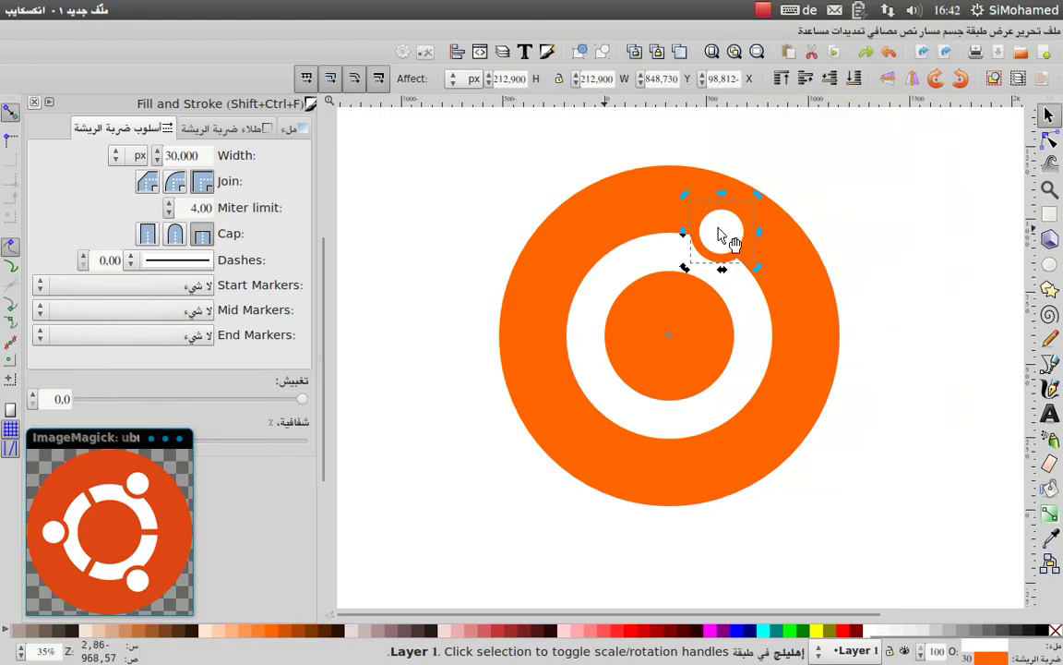
key(ctrl+shift)
key(ctrl+shift+m)
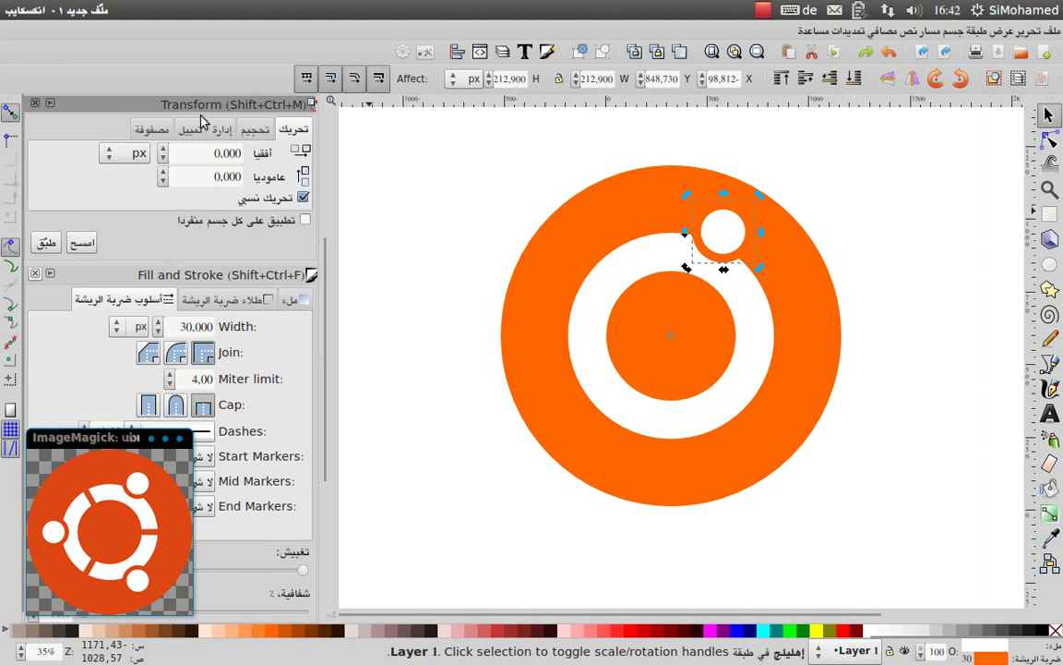
click(226, 130)
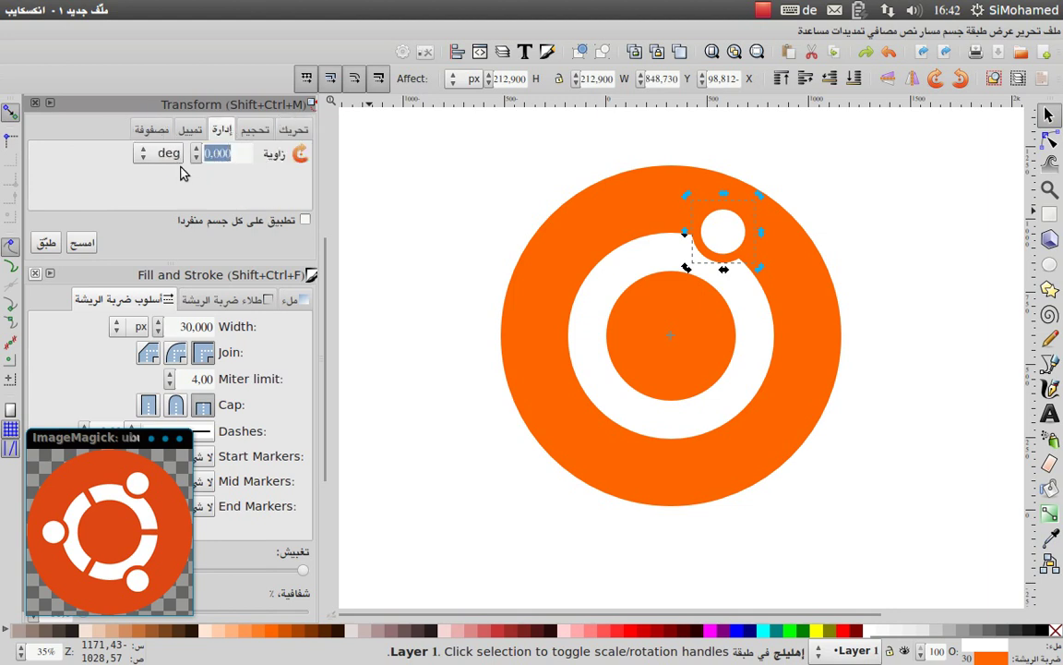
text(120)
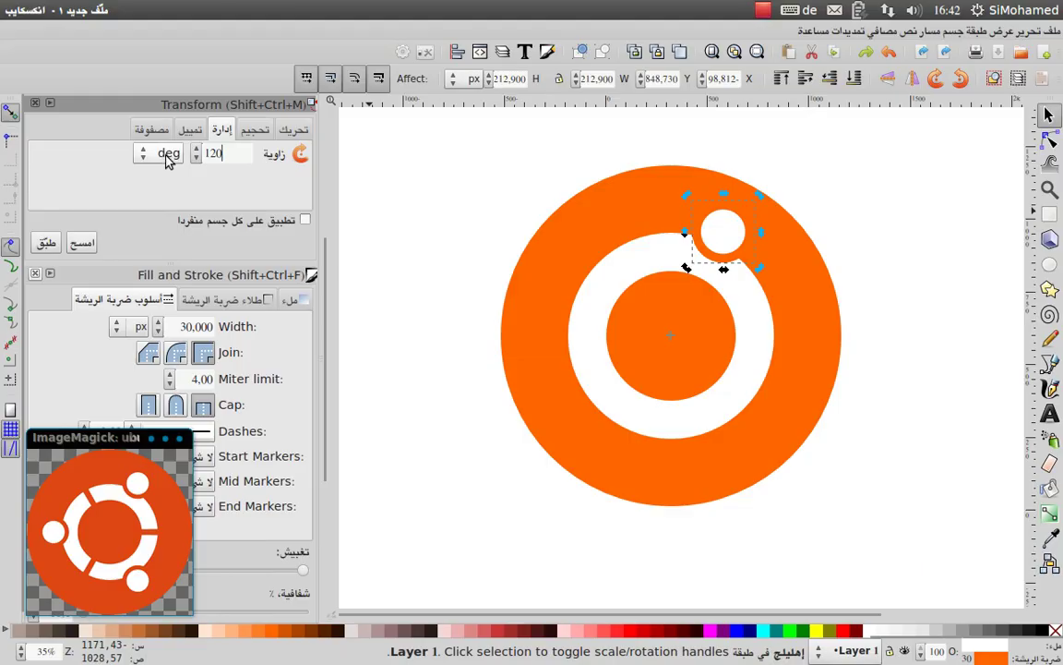
click(169, 155)
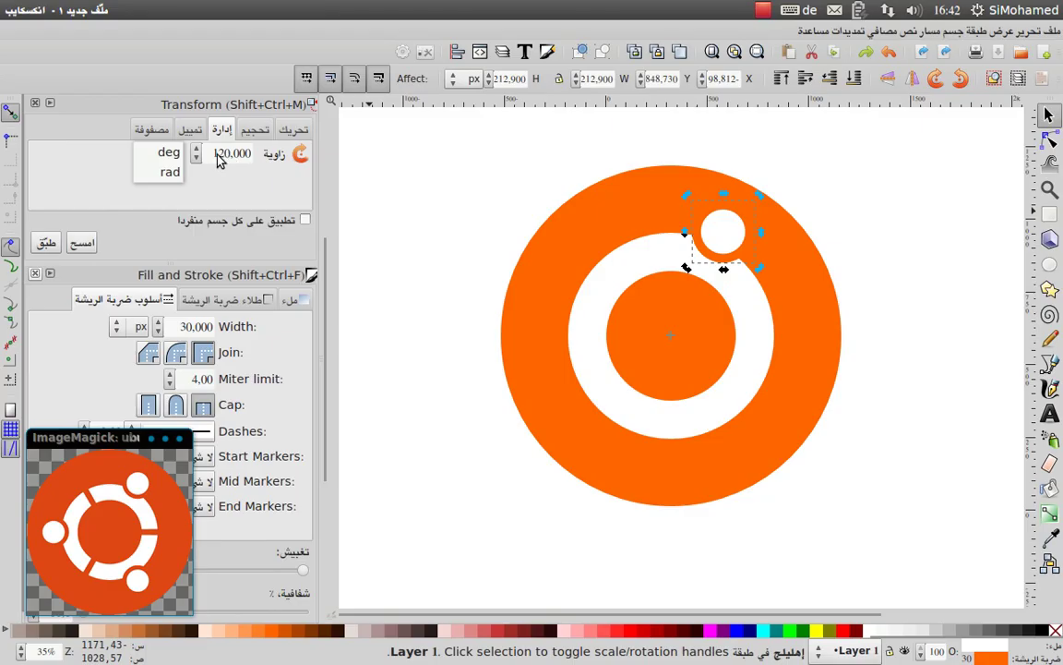
click(211, 155)
- Apply the 120° rotation to two circle copies at the left and lower right, then deselect
click(48, 244)
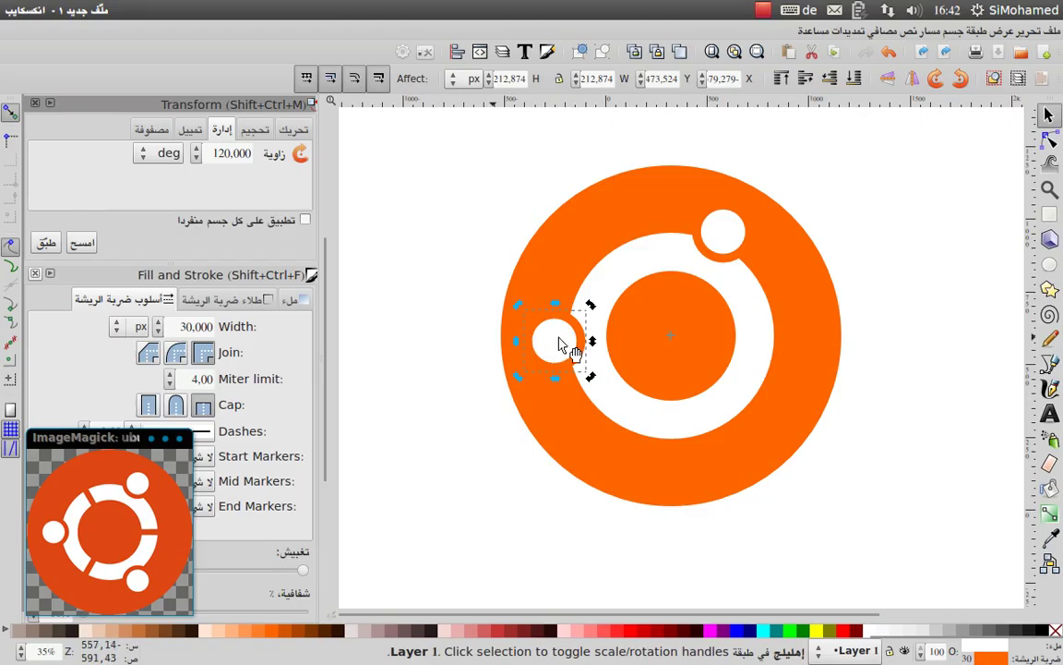
click(47, 244)
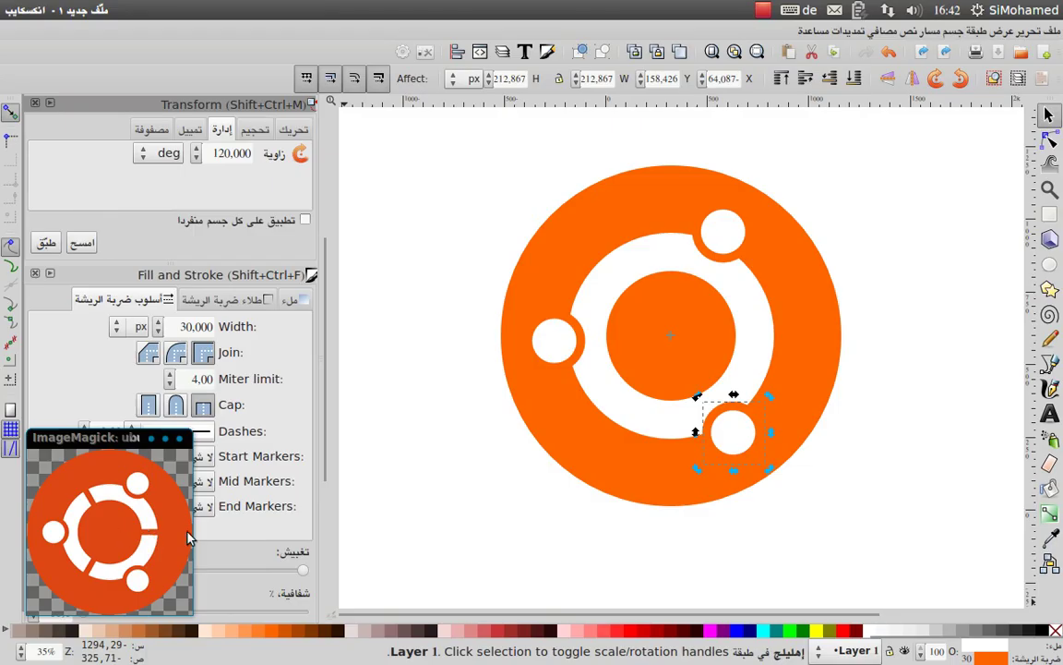
click(929, 289)
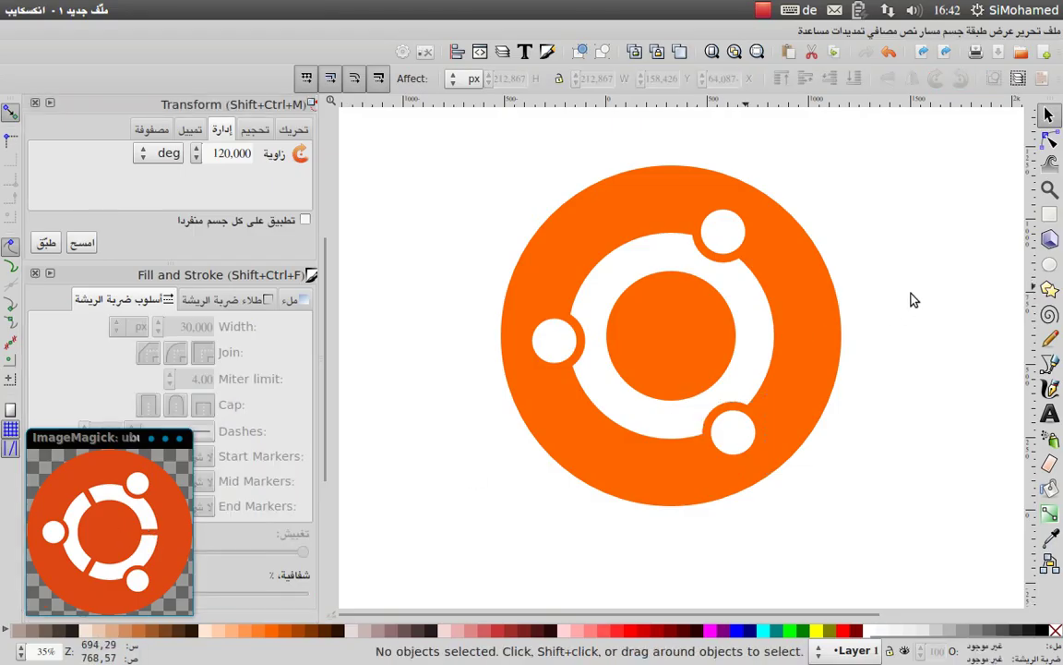
- Draw a thin orange bar, about 28 px tall, across the white ring's right side
click(1049, 214)
mouse_move(715, 330)
mouse_down()
mouse_move(803, 335)
mouse_move(791, 331)
mouse_up()
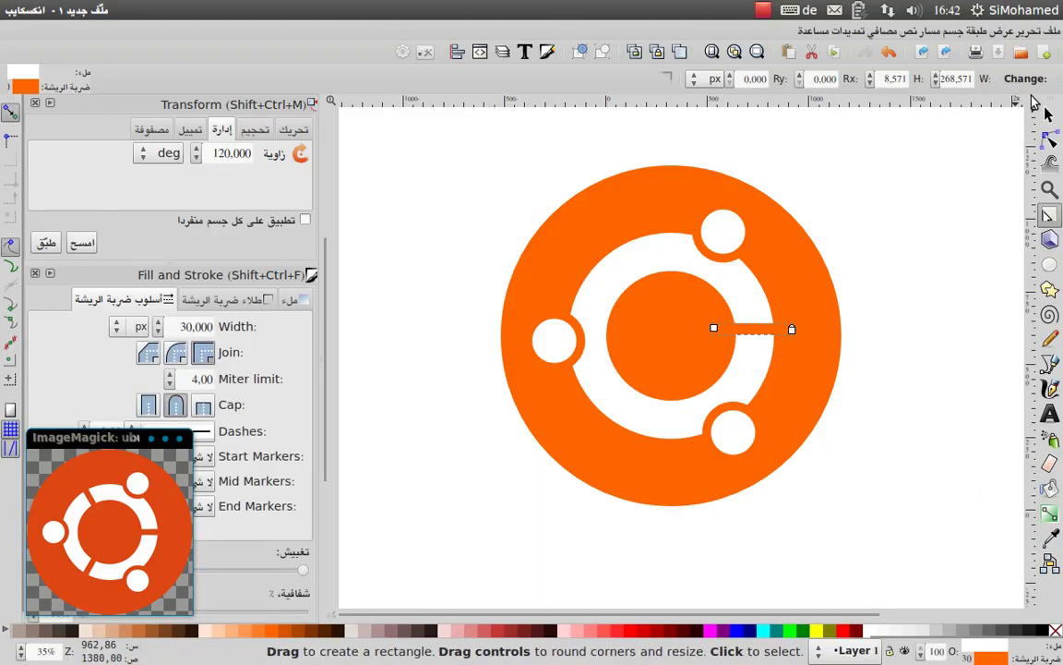
key(s)
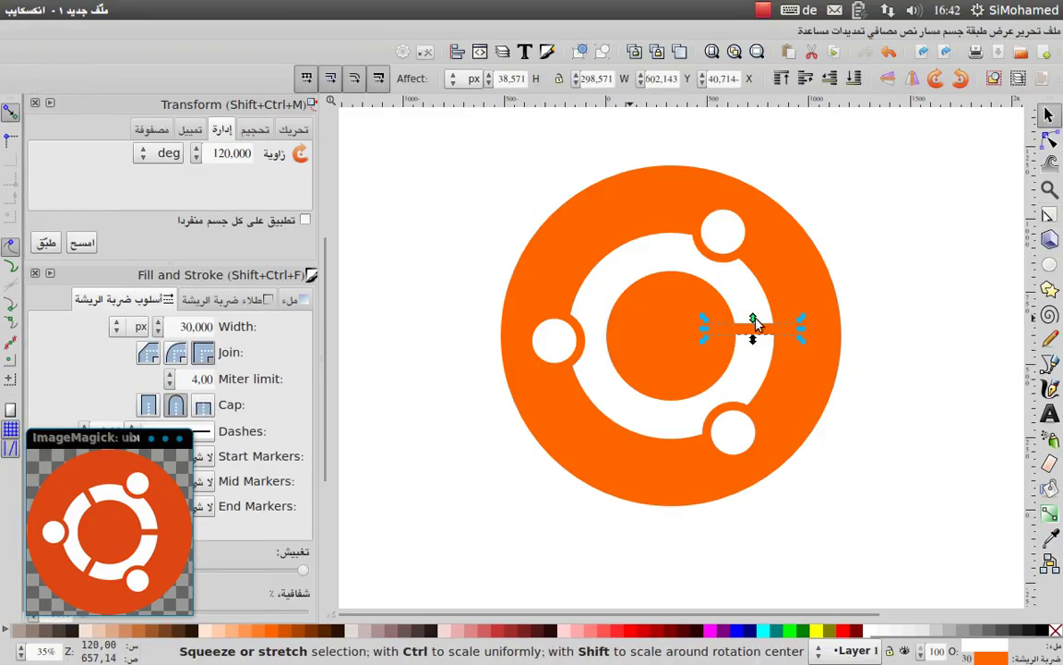
drag(753, 320, 754, 331)
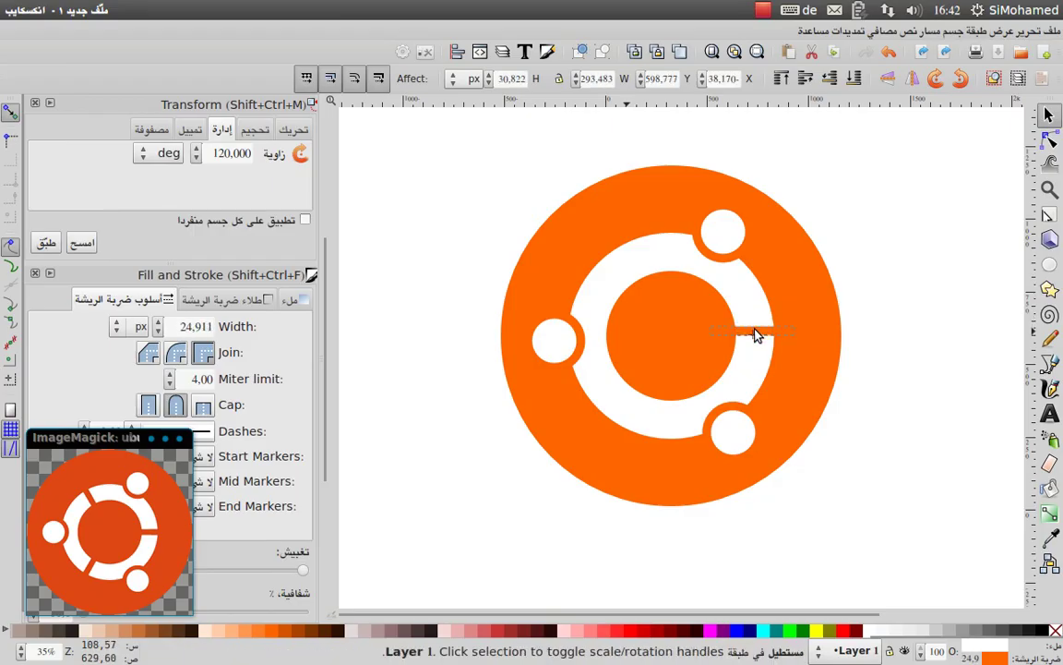
mouse_move(754, 331)
mouse_down()
mouse_move(754, 344)
mouse_move(755, 334)
mouse_up()
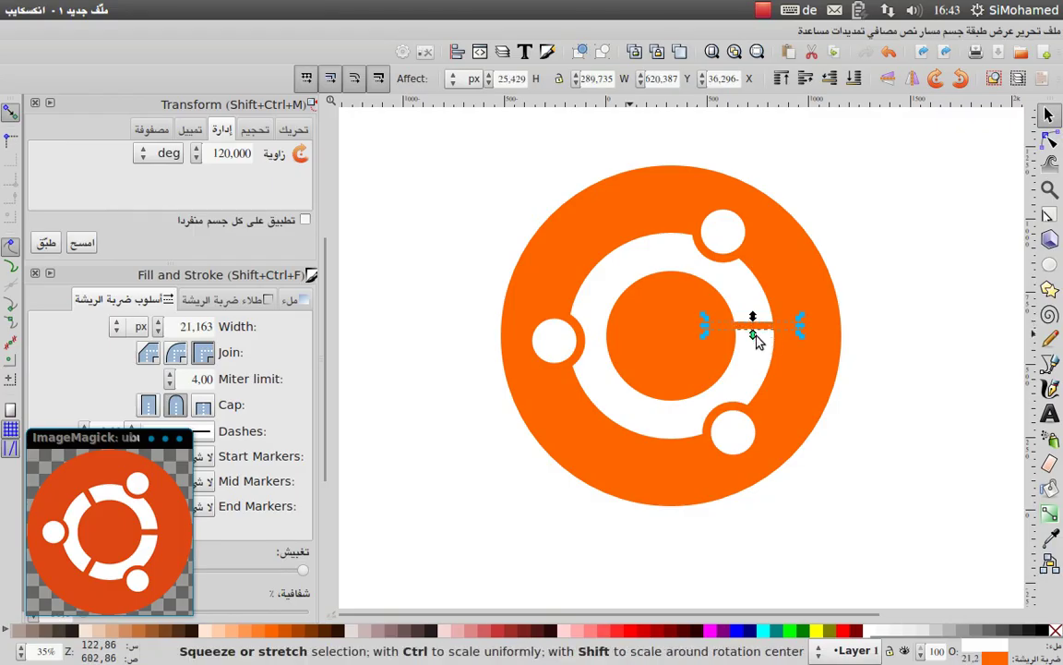
drag(754, 340, 757, 341)
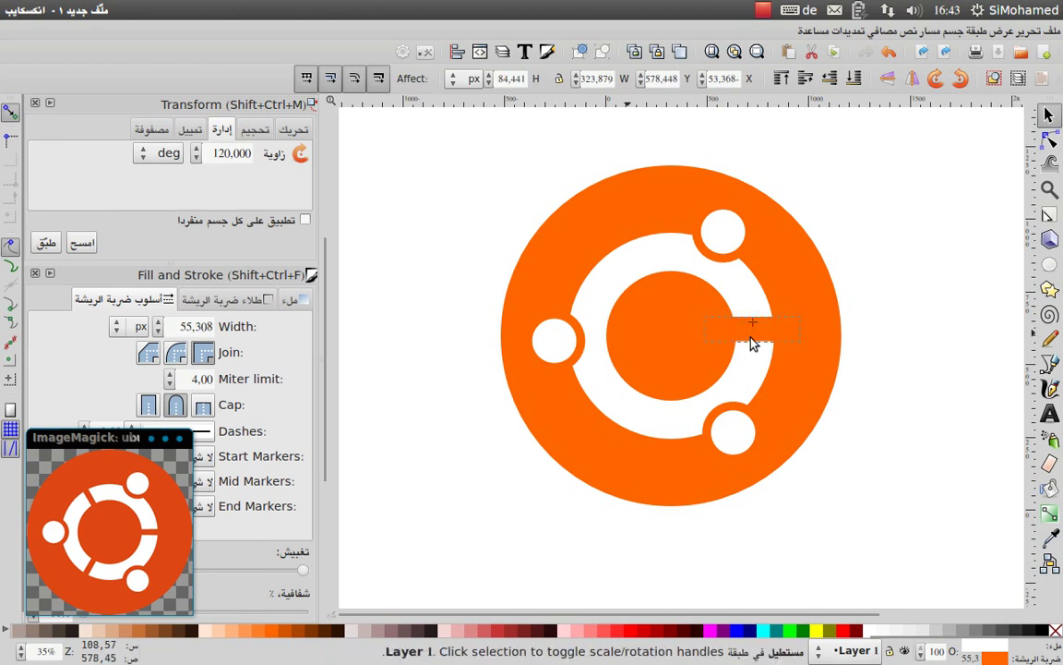
drag(754, 337, 791, 332)
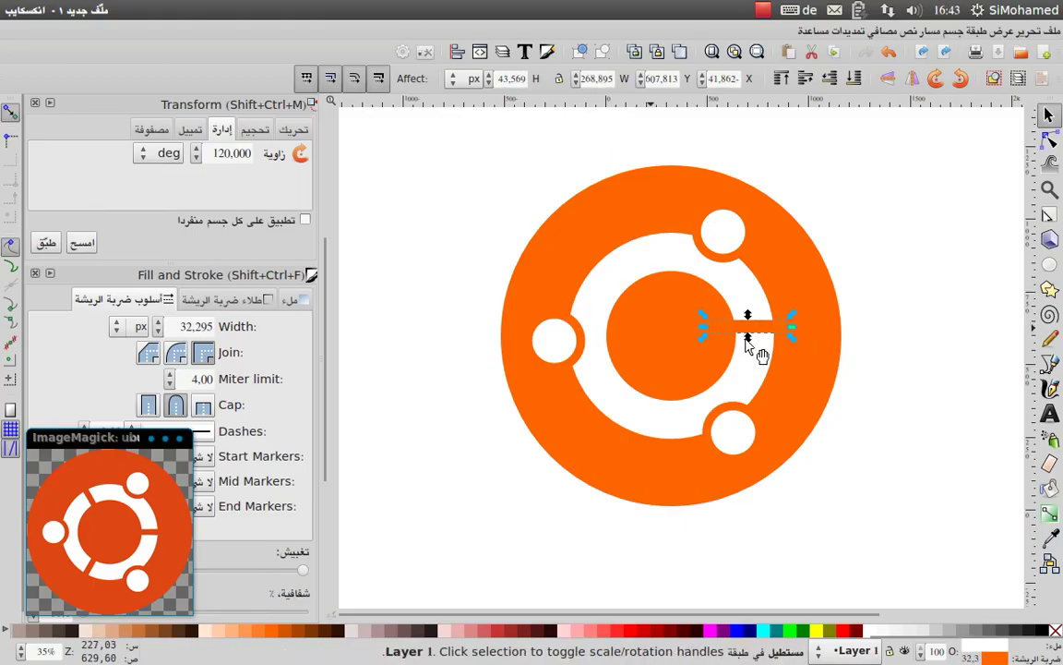
- Shorten the bar to about 194 px and move its rotation centre to the logo centre
drag(703, 328, 755, 328)
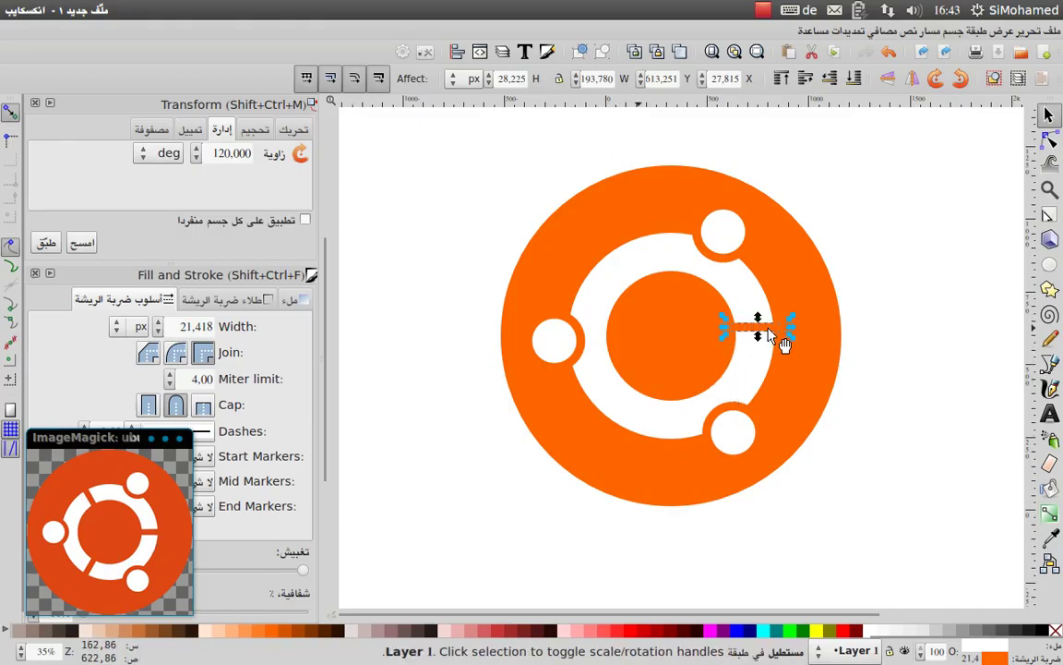
click(764, 333)
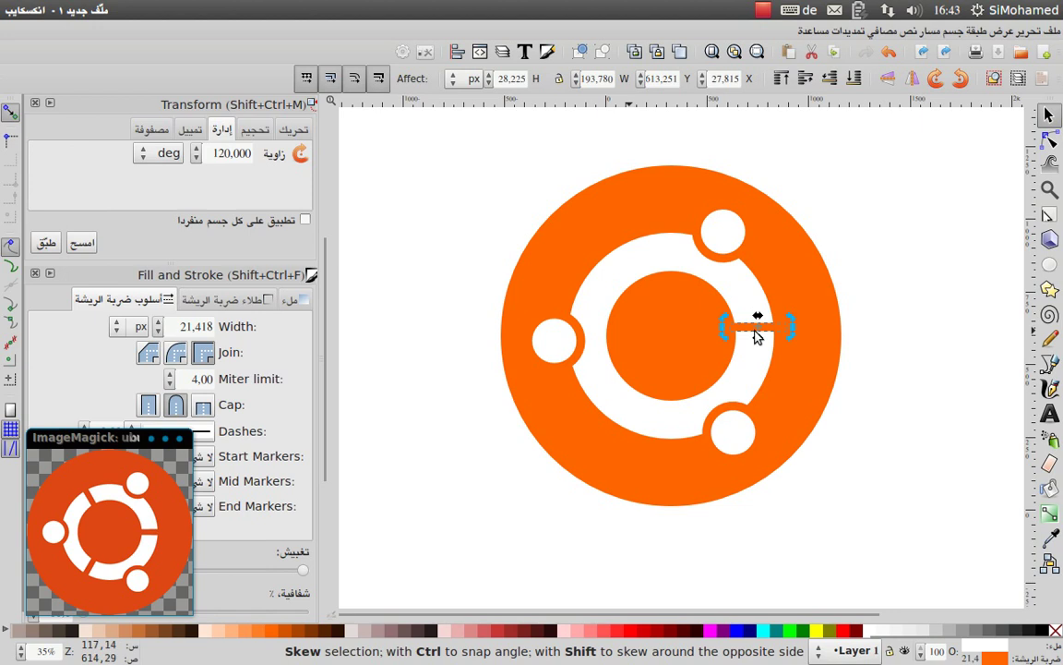
mouse_move(758, 328)
mouse_down()
mouse_move(660, 334)
mouse_move(672, 344)
mouse_up()
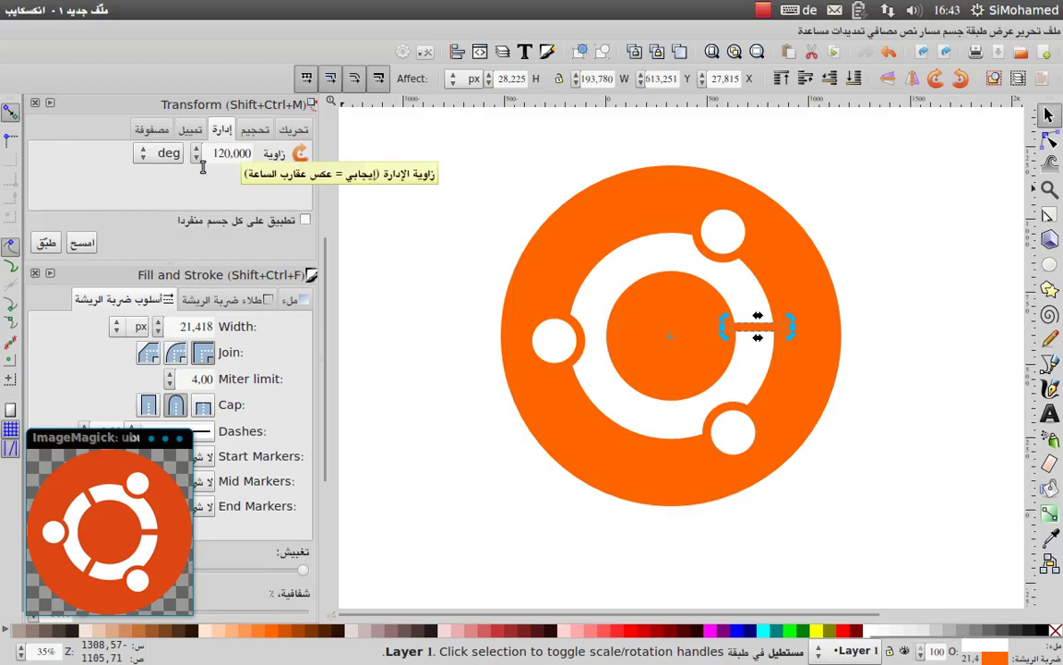
- Add two bar copies rotated 120° apart, deselect to check the logo, and bring up the brand page
click(44, 242)
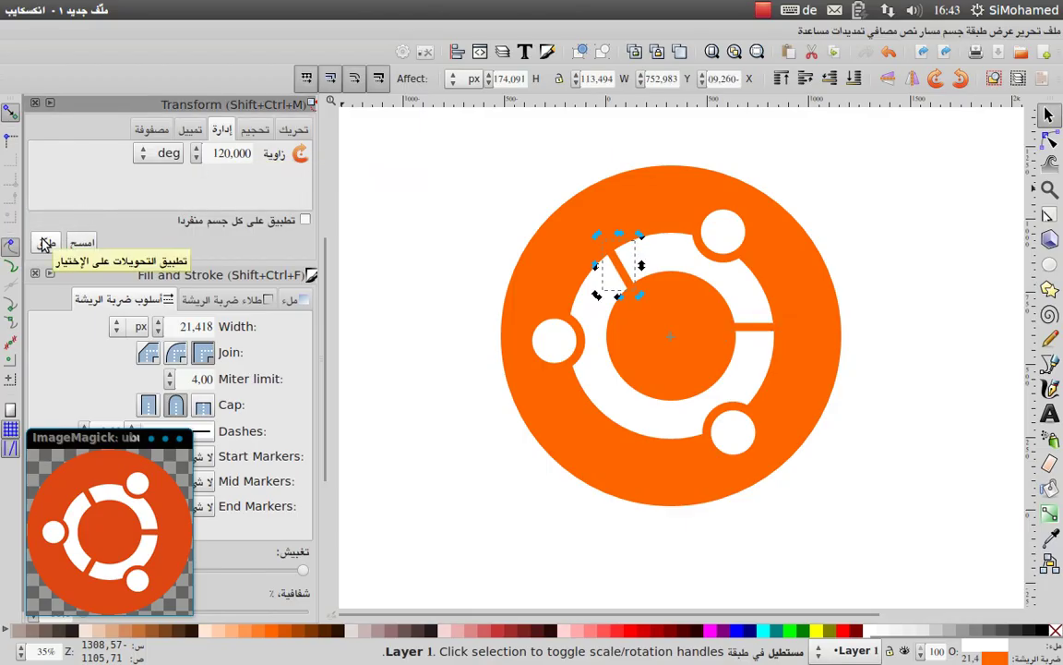
click(44, 243)
click(918, 202)
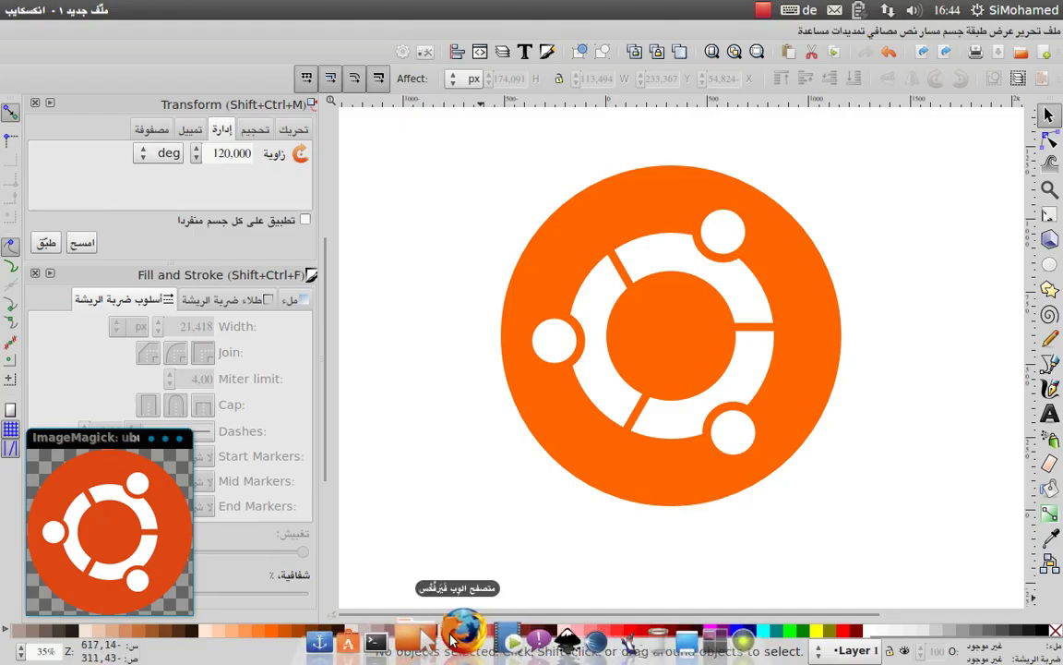
click(471, 635)
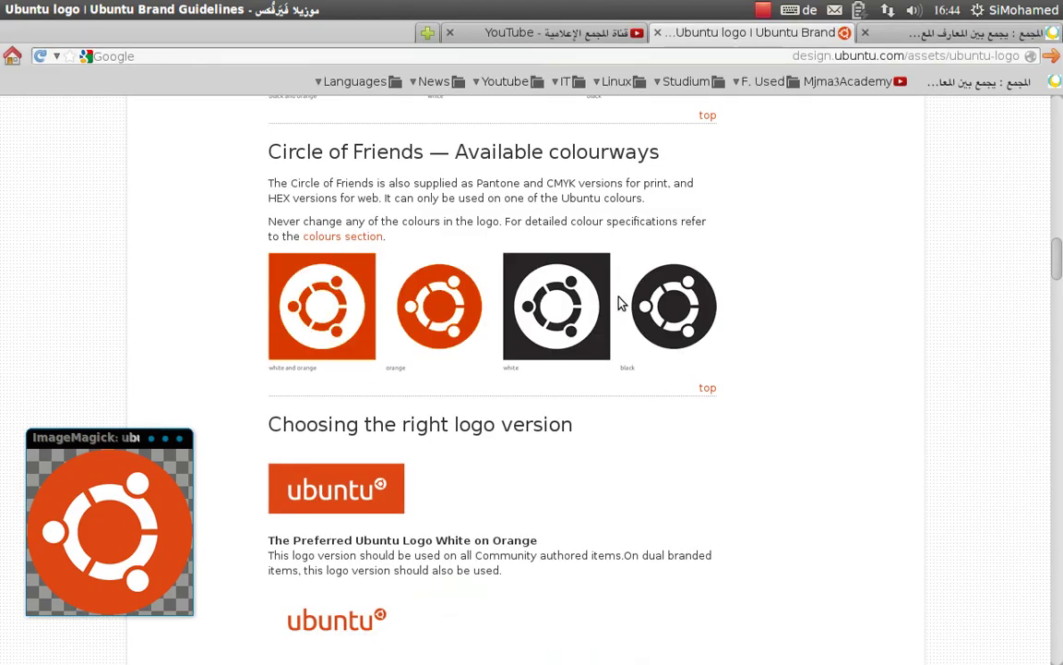
- Scroll up the Ubuntu brand guidelines, minimise Firefox, and open a new terminal window
scroll(706, 328, up, 6)
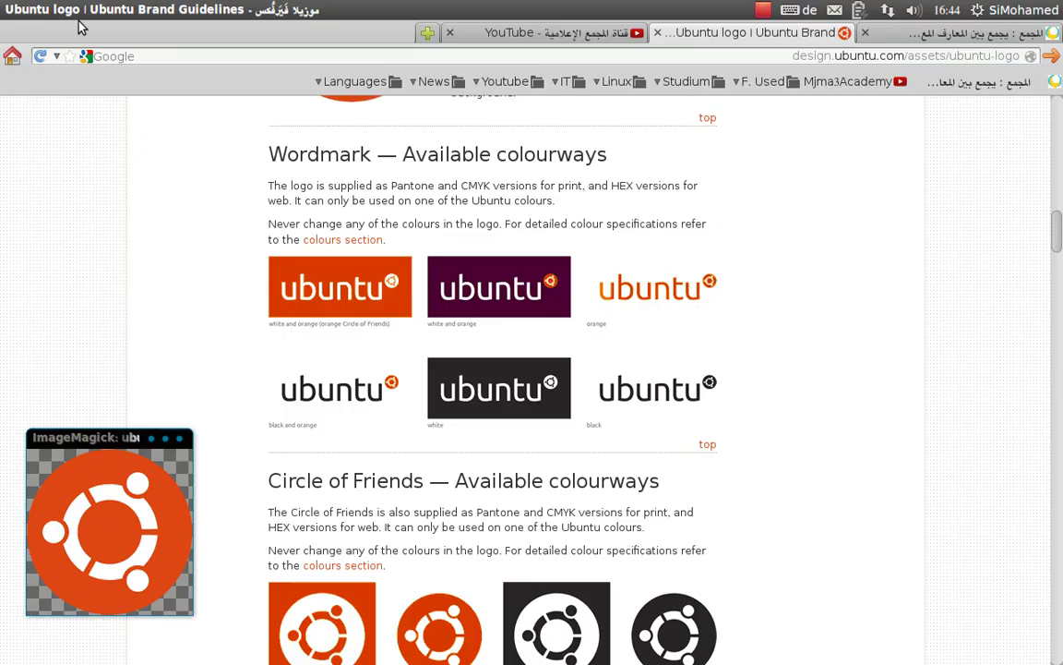
click(30, 10)
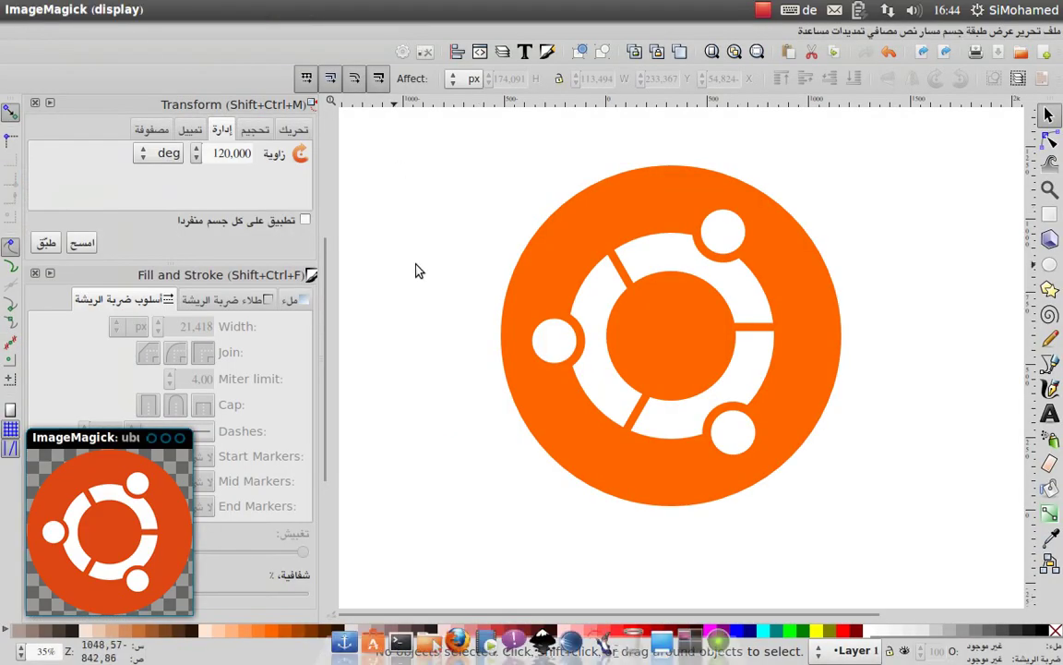
click(399, 637)
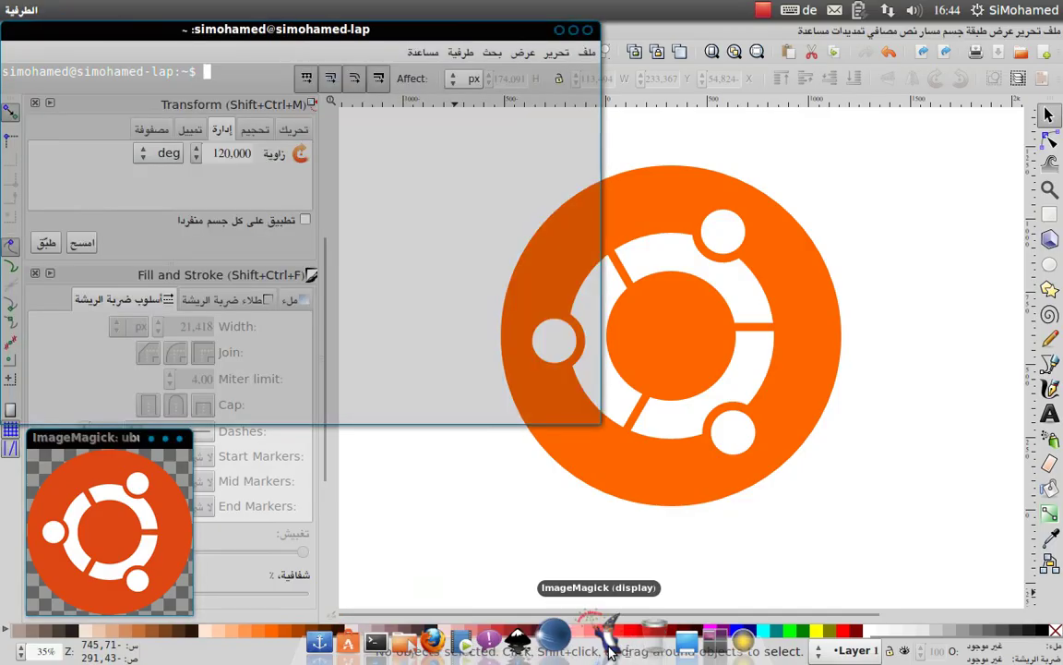